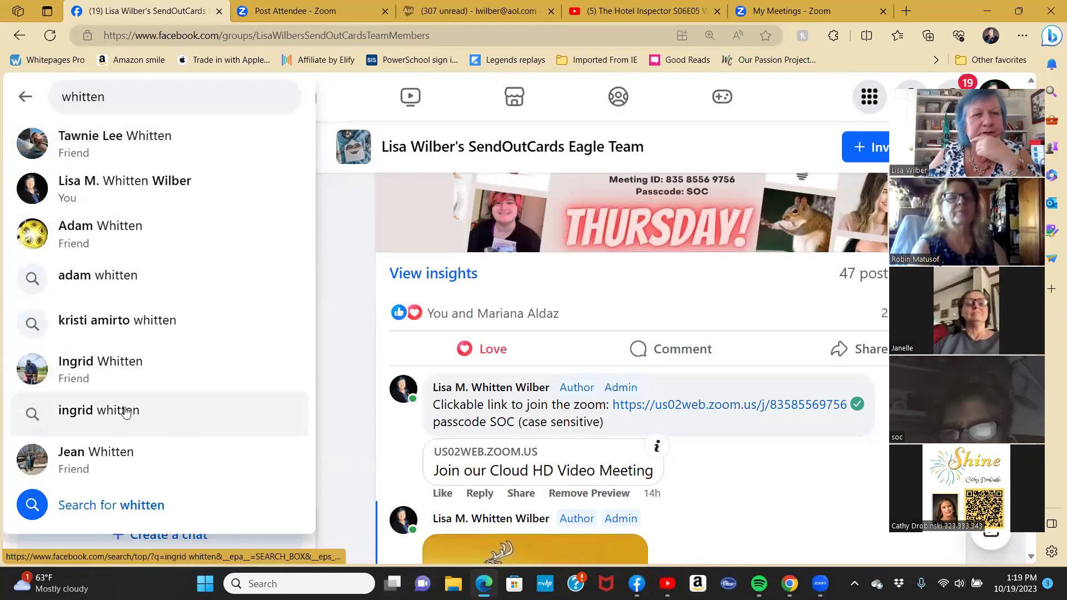
Open the friend's Facebook profile and scroll to the fall school pictures post.
{"action": "left_click", "coordinate": [116, 457]}
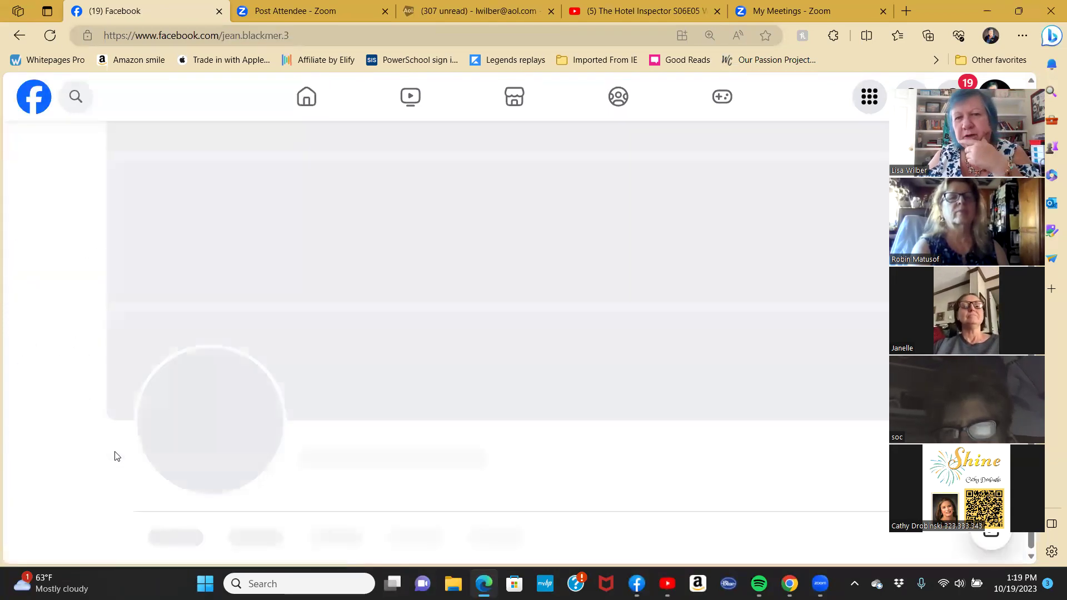
{"action": "scroll", "coordinate": [699, 325], "scroll_direction": "down", "scroll_amount": 10}
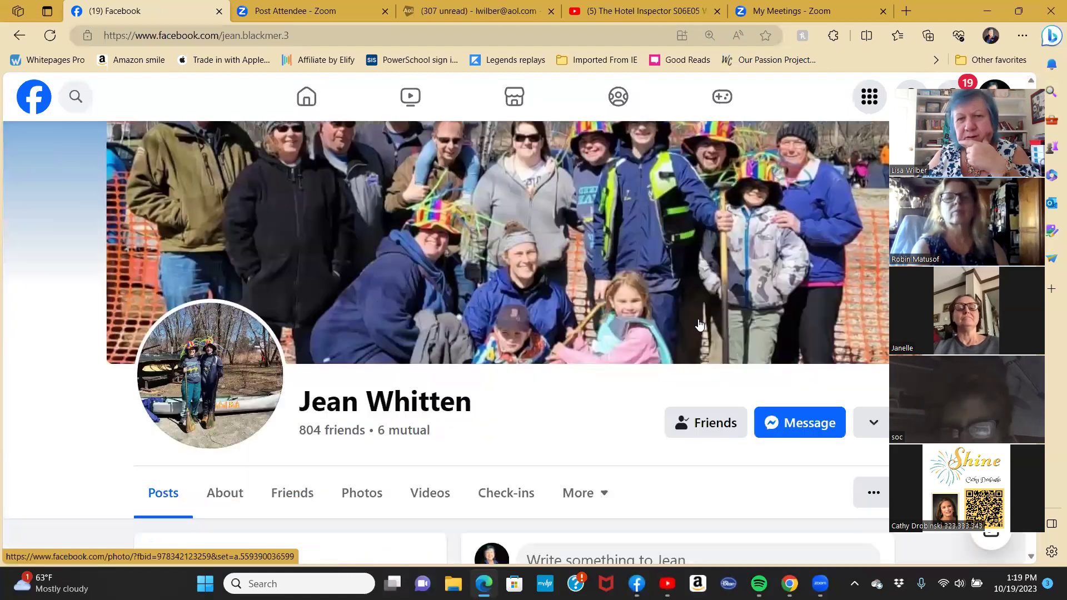
{"action": "scroll", "coordinate": [699, 325], "scroll_direction": "down", "scroll_amount": 3}
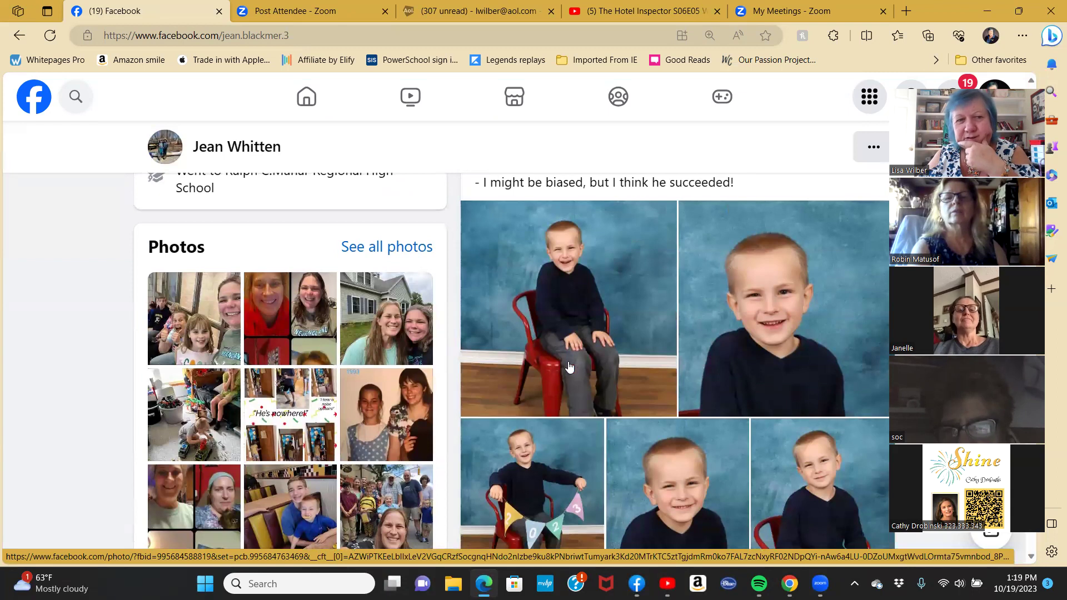
{"action": "scroll", "coordinate": [559, 375], "scroll_direction": "down", "scroll_amount": 1}
{"action": "scroll", "coordinate": [564, 372], "scroll_direction": "up", "scroll_amount": 1}
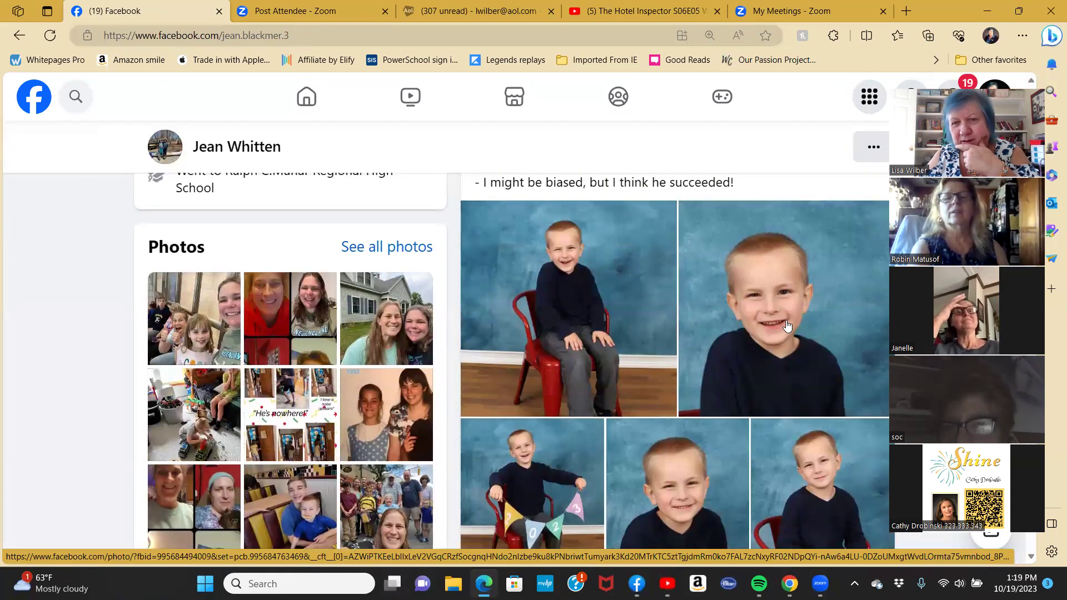
Save the boy's close-up school photo to the computer and return to the profile.
{"action": "left_click", "coordinate": [786, 322]}
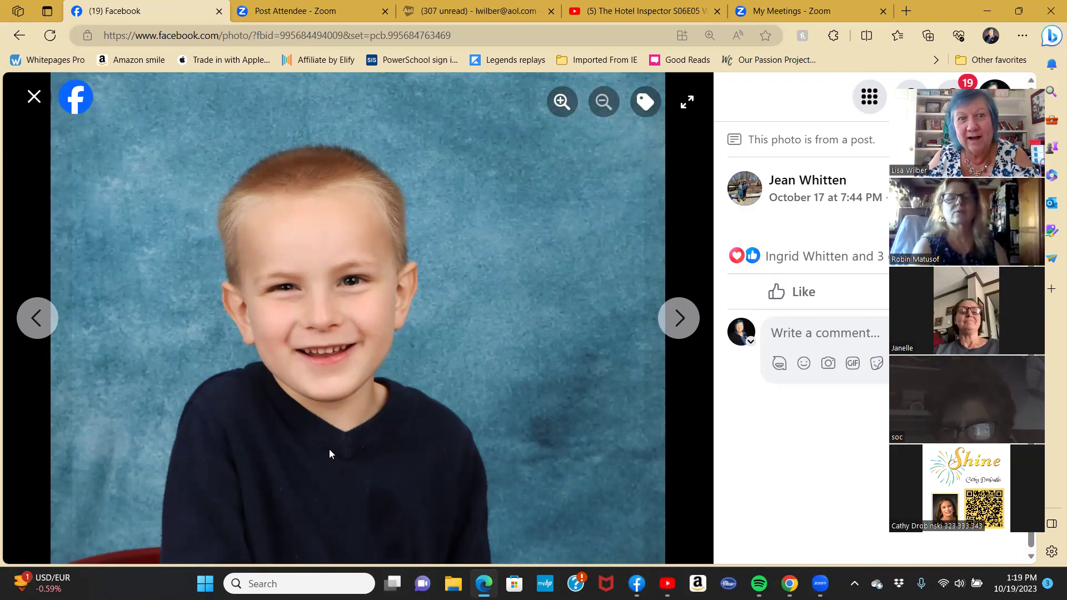
{"action": "right_click", "coordinate": [376, 403]}
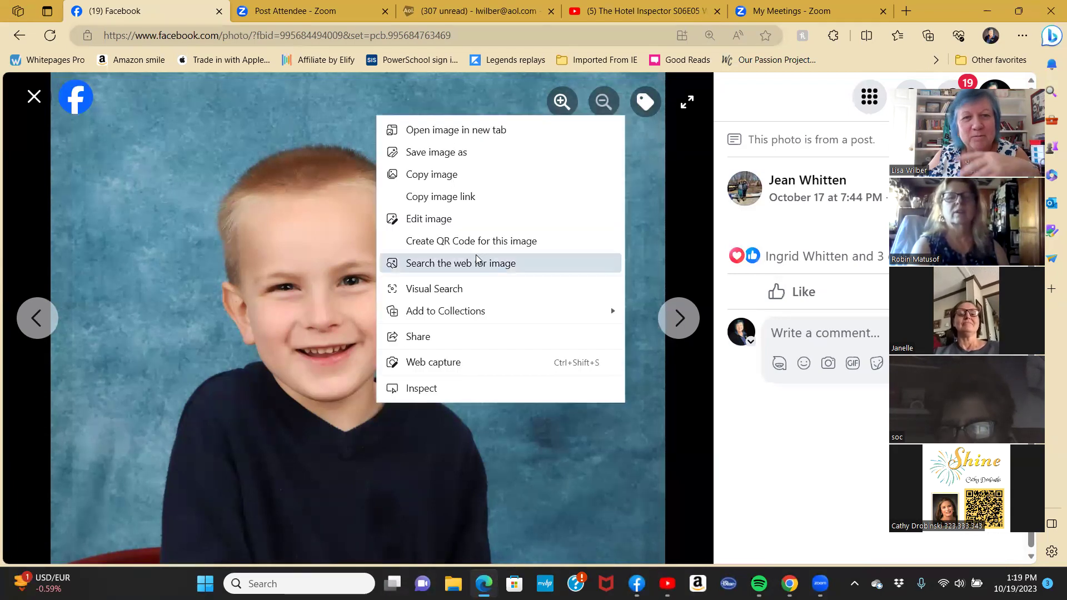
{"action": "left_click", "coordinate": [448, 153]}
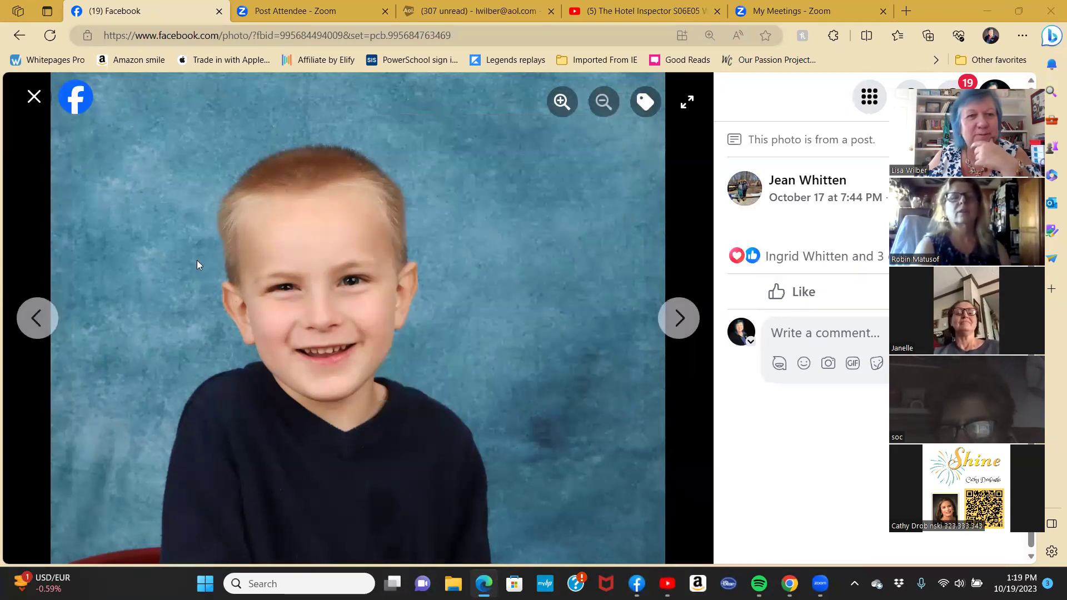
{"action": "left_click", "coordinate": [413, 312]}
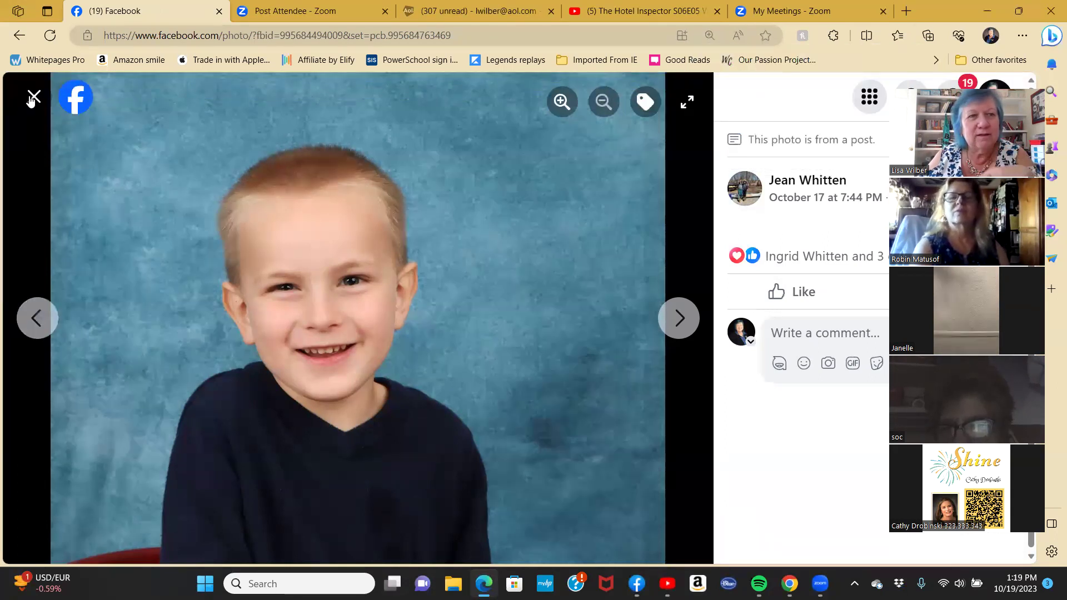
{"action": "left_click", "coordinate": [34, 98]}
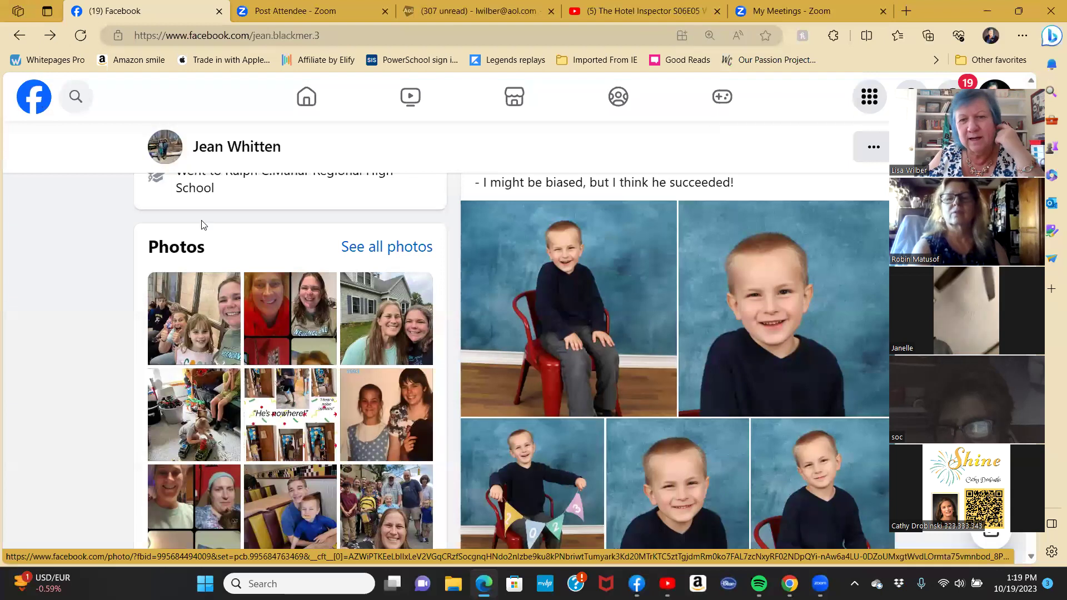
{"action": "scroll", "coordinate": [487, 378], "scroll_direction": "up", "scroll_amount": 4}
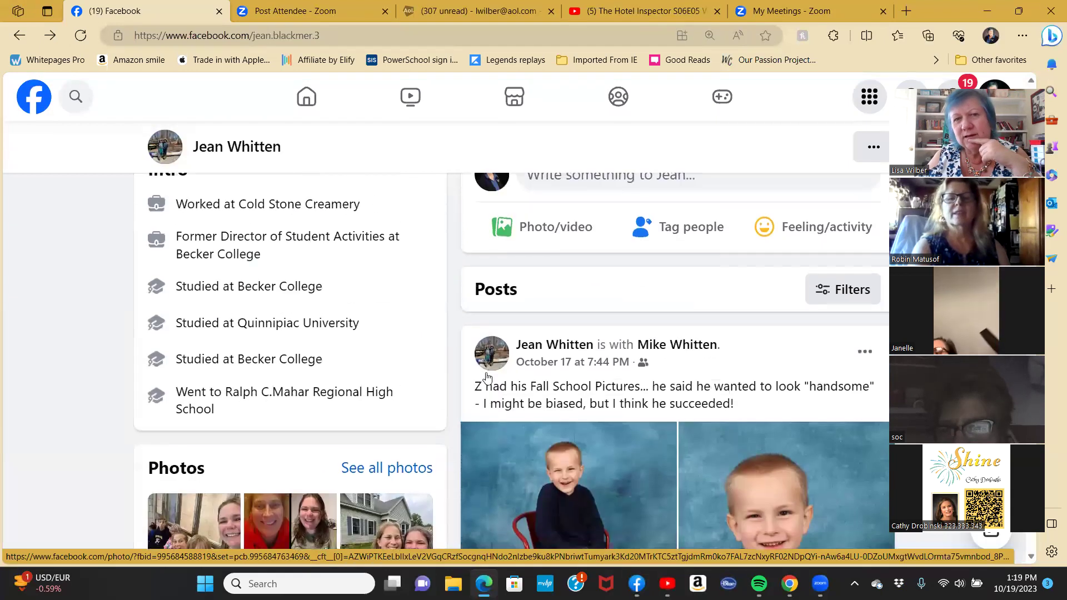
{"action": "scroll", "coordinate": [472, 361], "scroll_direction": "up", "scroll_amount": 3}
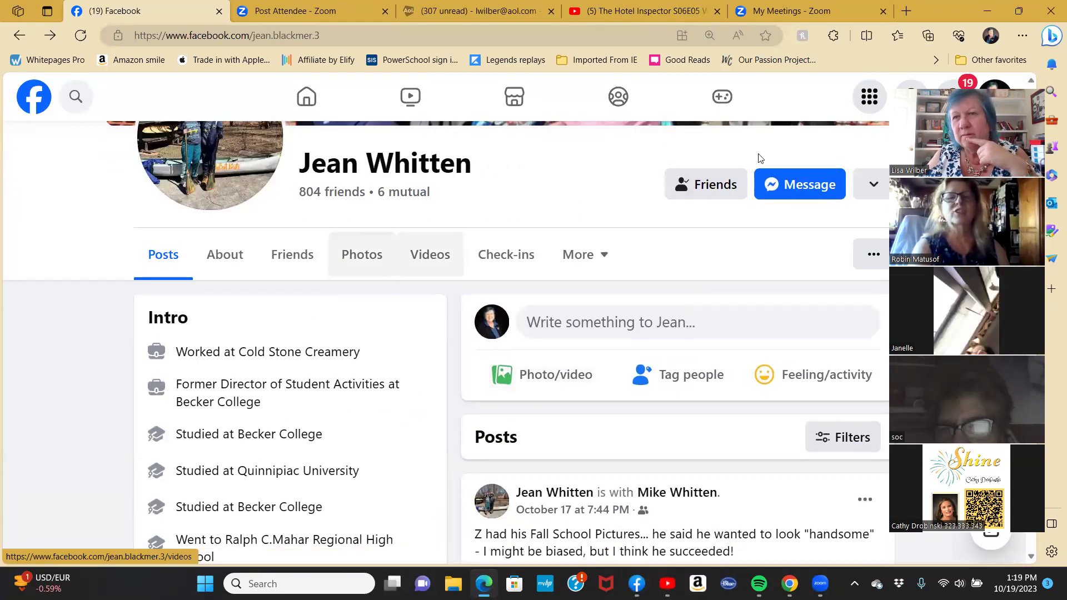
{"action": "scroll", "coordinate": [754, 308], "scroll_direction": "down", "scroll_amount": 10}
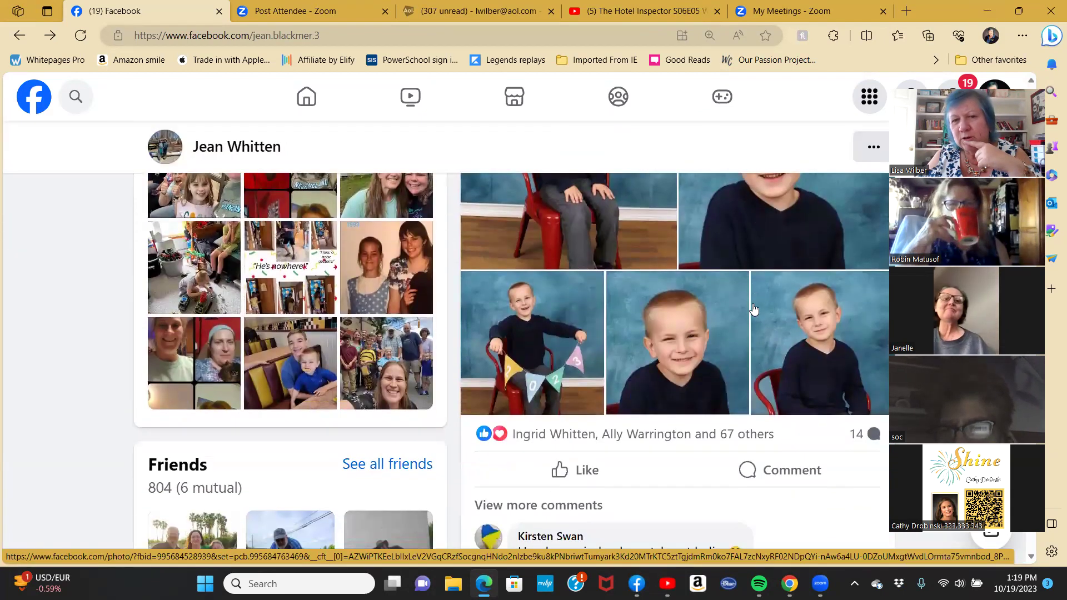
{"action": "scroll", "coordinate": [754, 308], "scroll_direction": "up", "scroll_amount": 5}
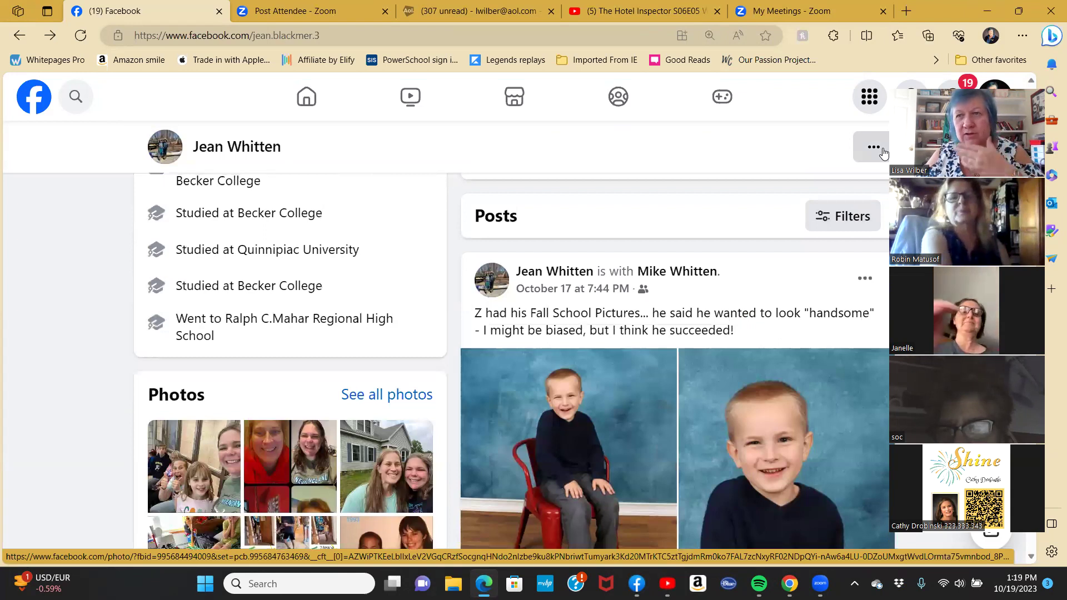
In the SendOutCards catalog, show all cards in the Halloween Spirit collection.
{"action": "left_click", "coordinate": [988, 11]}
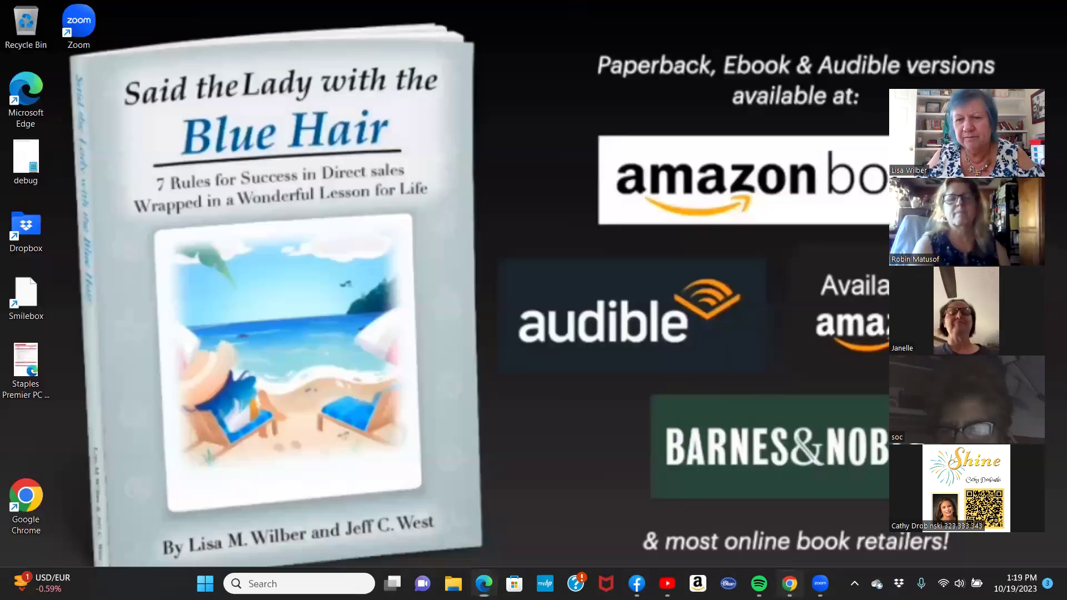
{"action": "left_click", "coordinate": [790, 584]}
{"action": "scroll", "coordinate": [487, 341], "scroll_direction": "down", "scroll_amount": 3}
{"action": "scroll", "coordinate": [487, 341], "scroll_direction": "down", "scroll_amount": 7}
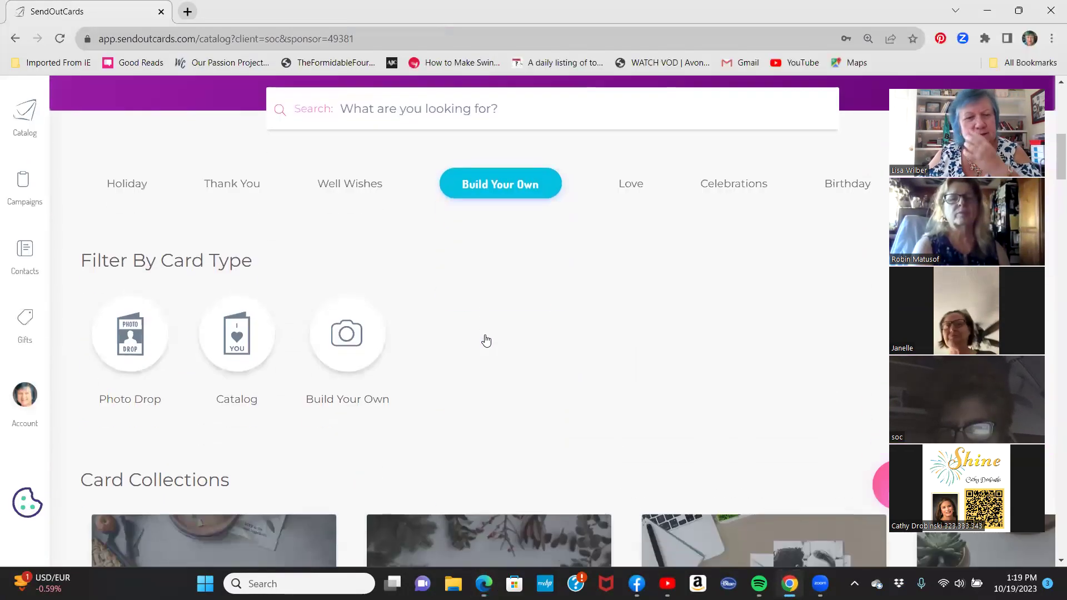
{"action": "scroll", "coordinate": [487, 341], "scroll_direction": "up", "scroll_amount": 10}
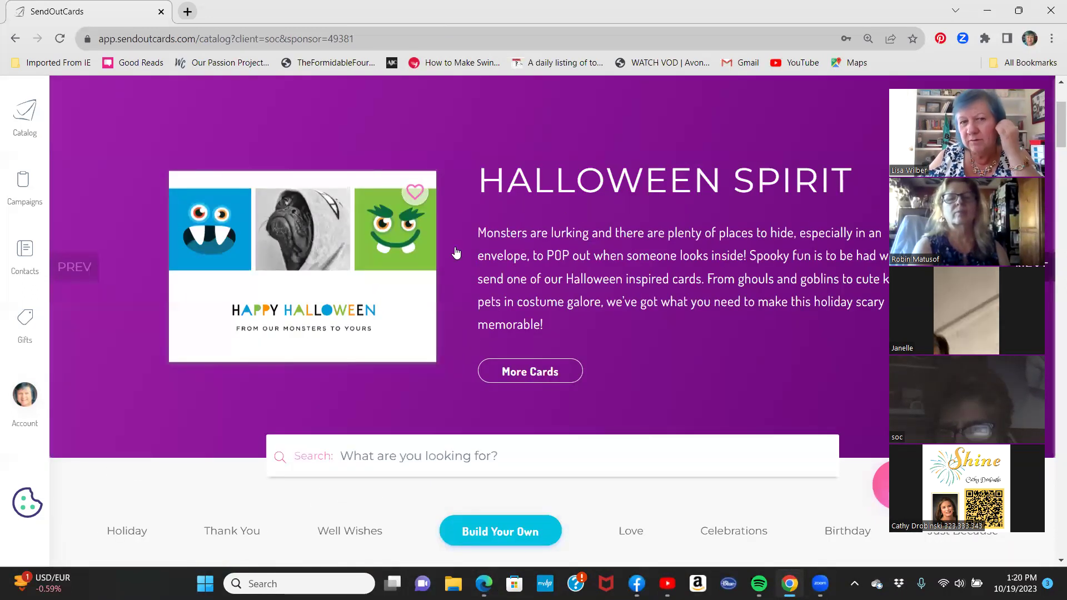
{"action": "left_click", "coordinate": [531, 376]}
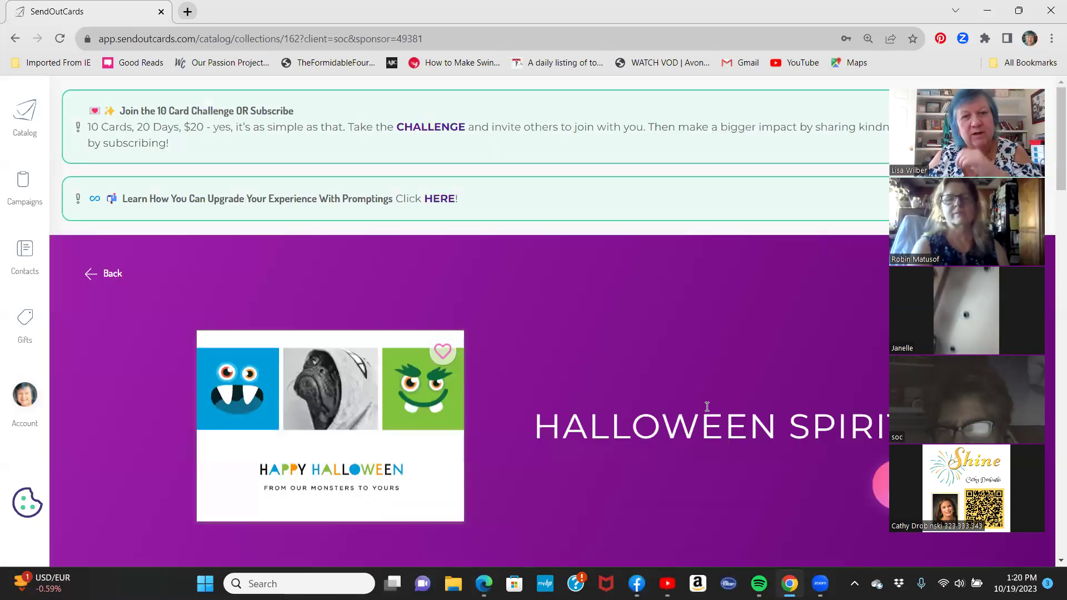
Preview the witches Happy Halloween card from that collection.
{"action": "scroll", "coordinate": [716, 345], "scroll_direction": "down", "scroll_amount": 6}
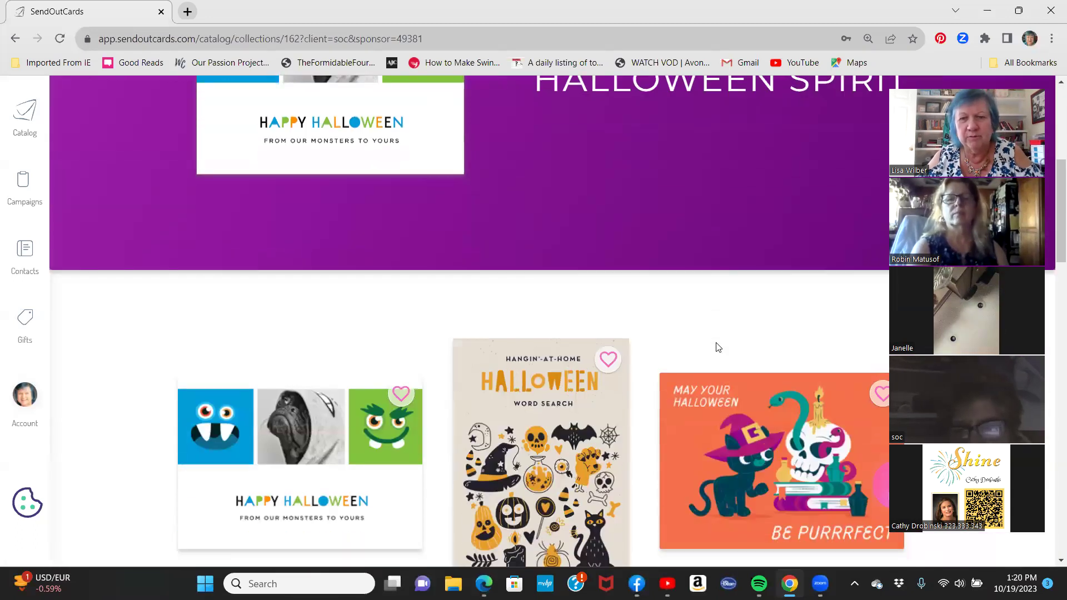
{"action": "scroll", "coordinate": [672, 309], "scroll_direction": "down", "scroll_amount": 8}
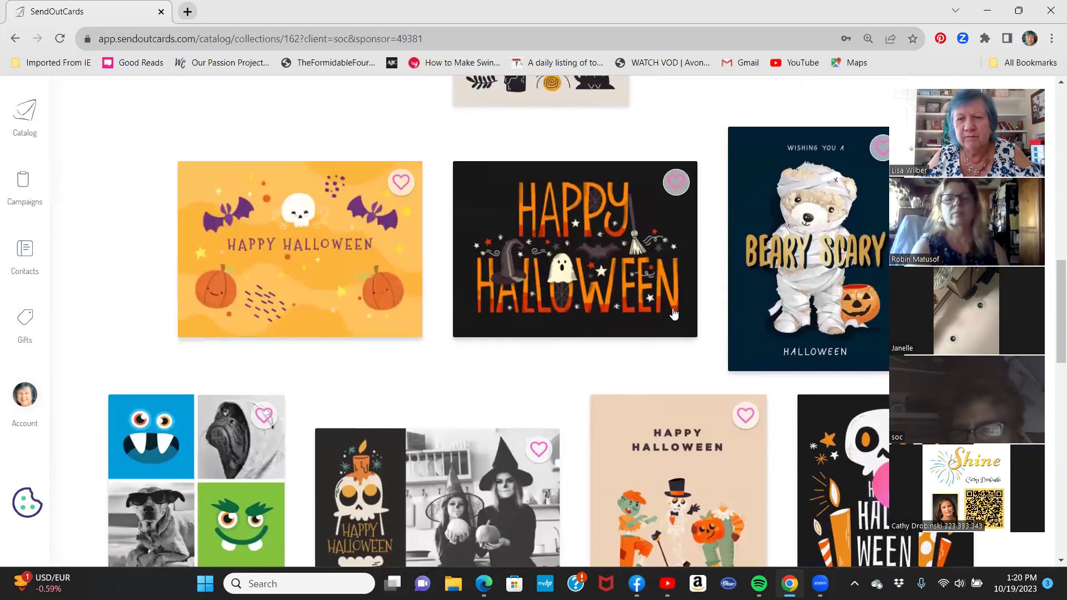
{"action": "scroll", "coordinate": [673, 314], "scroll_direction": "down", "scroll_amount": 3}
{"action": "scroll", "coordinate": [674, 314], "scroll_direction": "down", "scroll_amount": 3}
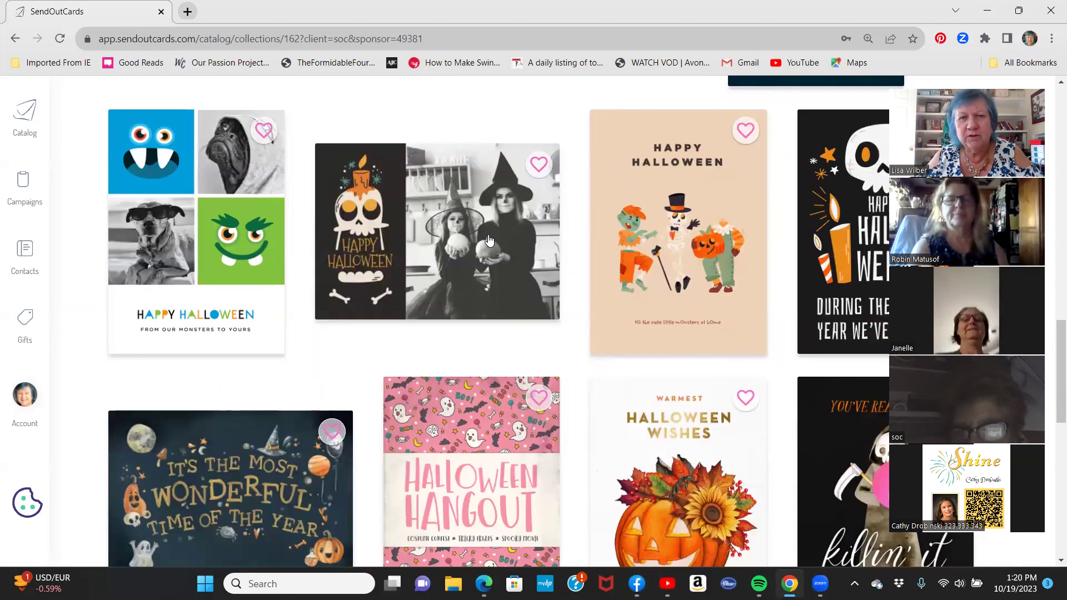
{"action": "left_click", "coordinate": [450, 221]}
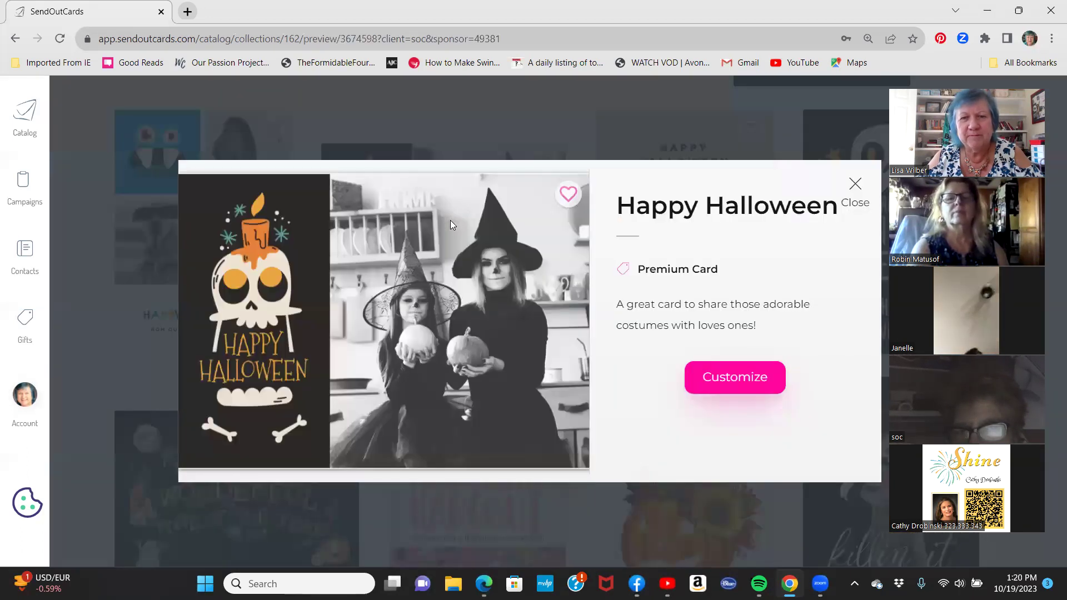
Customize the Happy Halloween card as a flat card on standard paper in the current editor.
{"action": "left_click", "coordinate": [736, 383]}
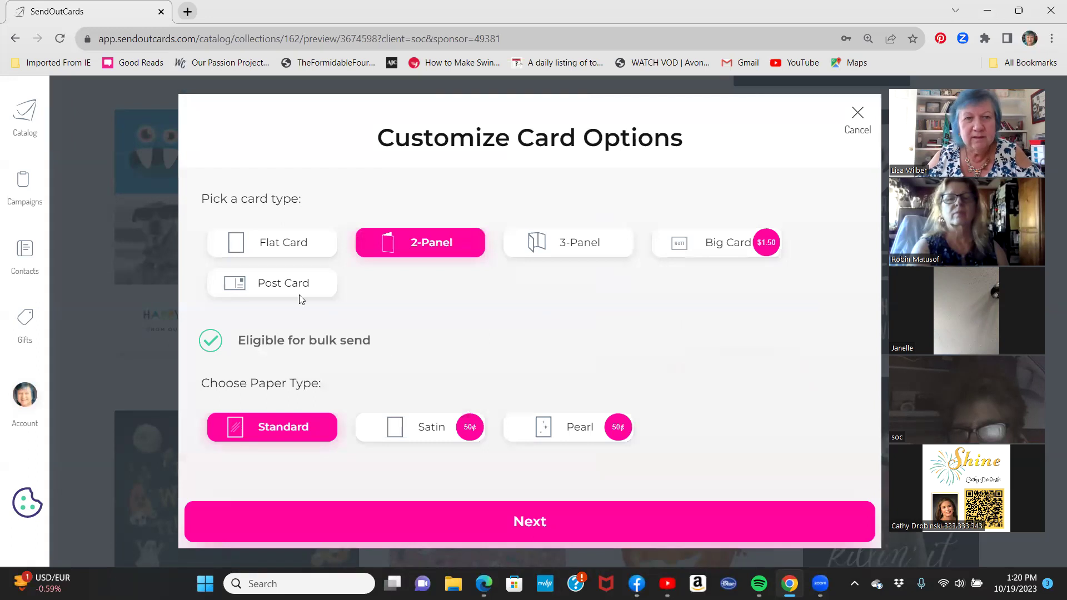
{"action": "left_click", "coordinate": [263, 246]}
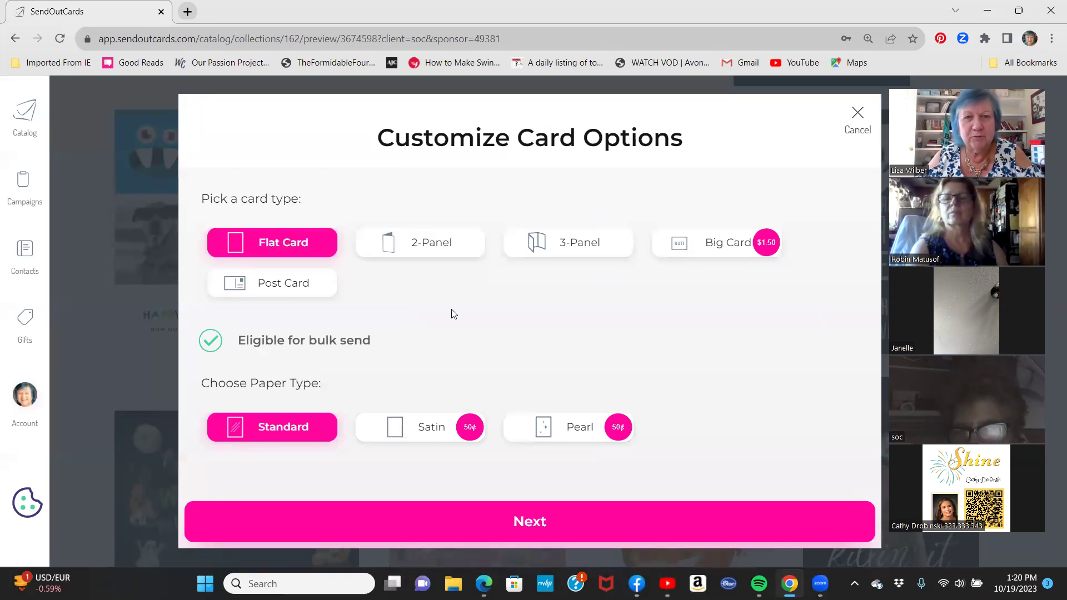
{"action": "left_click", "coordinate": [530, 523]}
{"action": "left_click", "coordinate": [621, 408]}
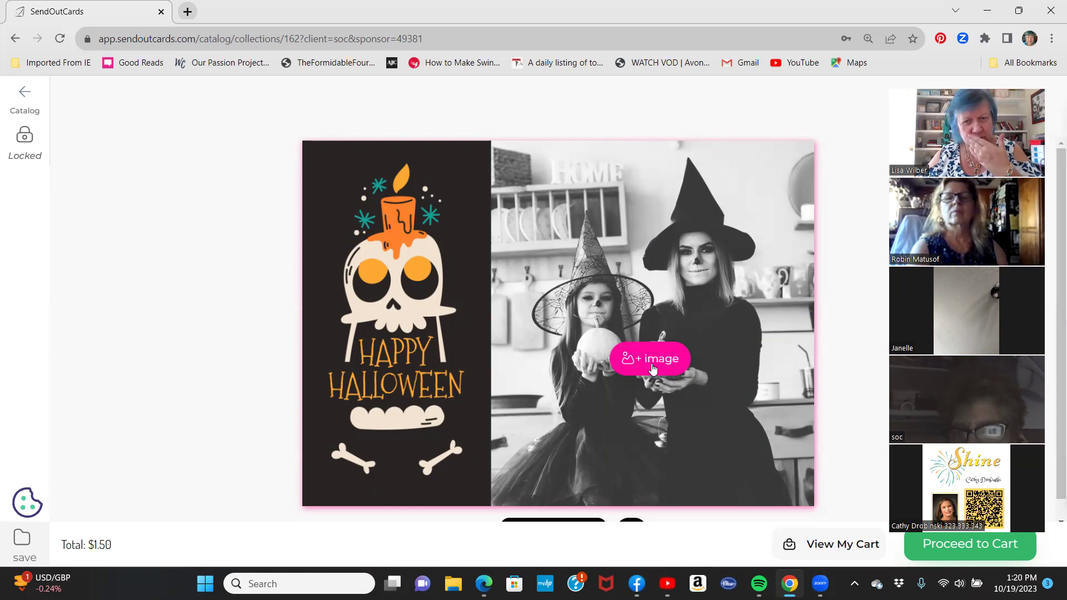
Upload the saved photo of the boy into the card's photo area.
{"action": "left_click", "coordinate": [653, 368]}
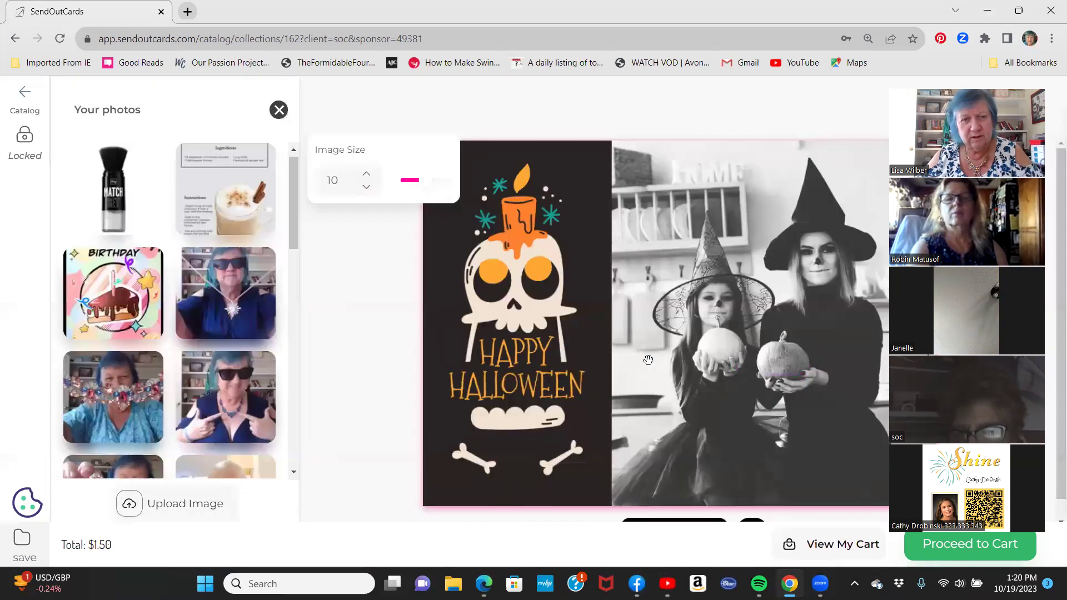
{"action": "left_click", "coordinate": [176, 505]}
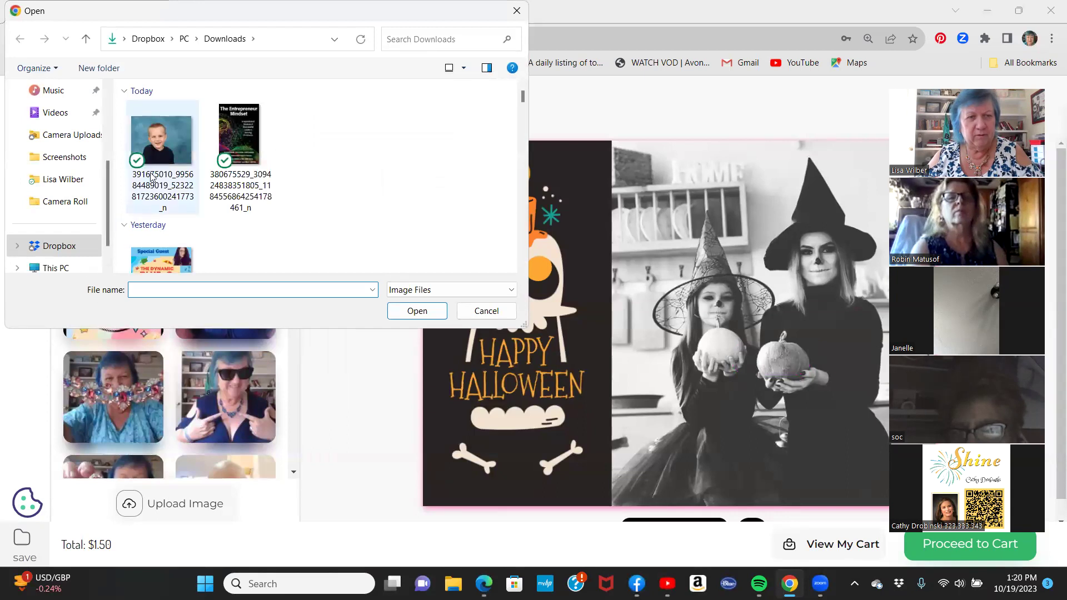
{"action": "double_click", "coordinate": [173, 162]}
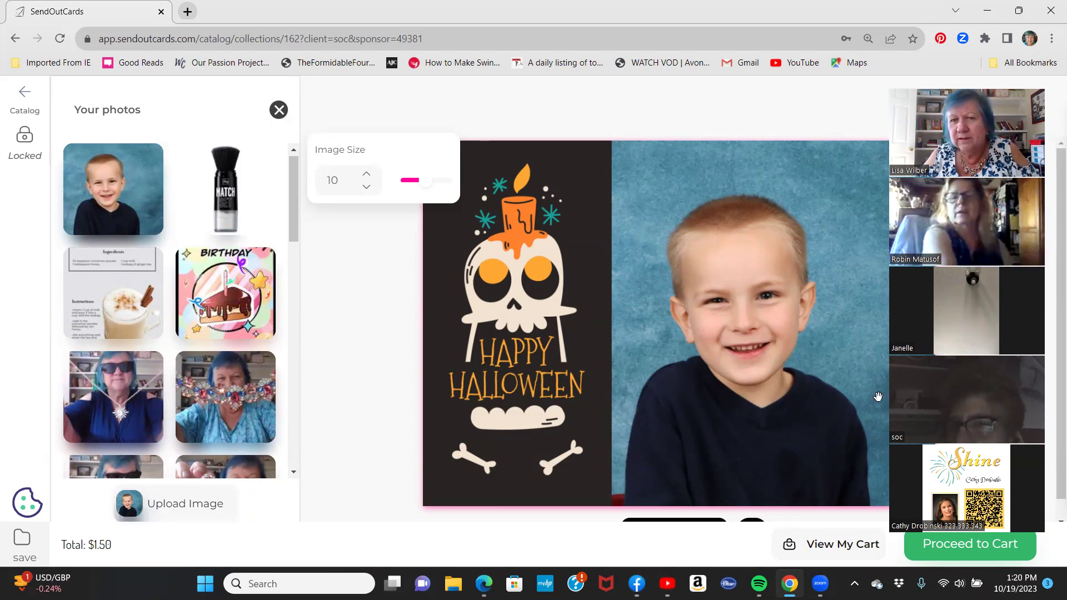
Shift the boy's photo within its frame, then flip the card to its blank back.
{"action": "left_click_drag", "start_coordinate": [772, 362], "coordinate": [794, 369]}
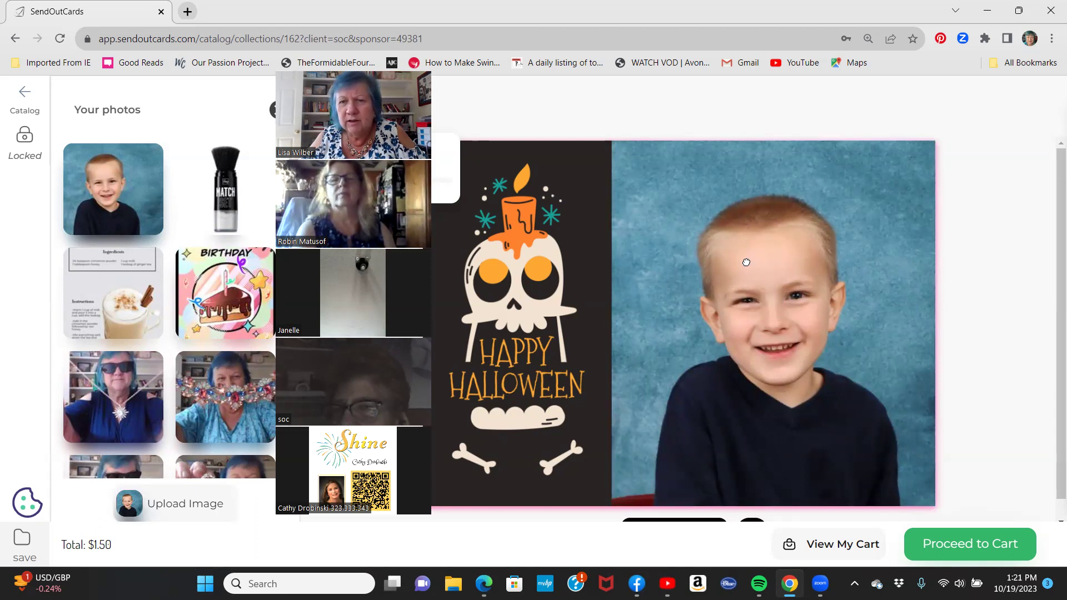
{"action": "mouse_move", "coordinate": [747, 263]}
{"action": "left_mouse_down"}
{"action": "mouse_move", "coordinate": [767, 262]}
{"action": "mouse_move", "coordinate": [743, 267]}
{"action": "left_mouse_up"}
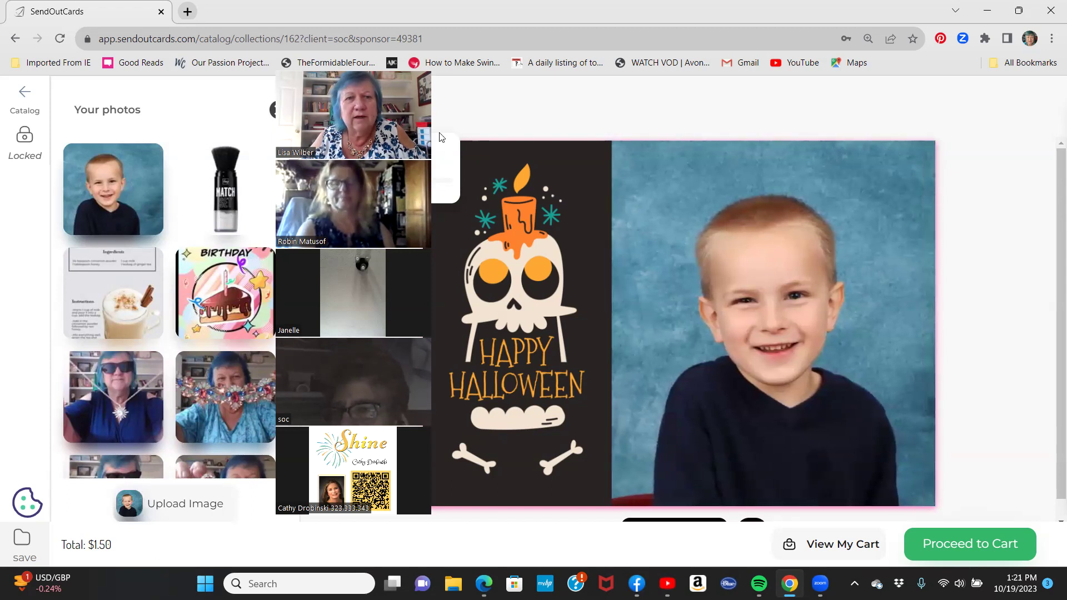
{"action": "scroll", "coordinate": [772, 463], "scroll_direction": "down", "scroll_amount": 1}
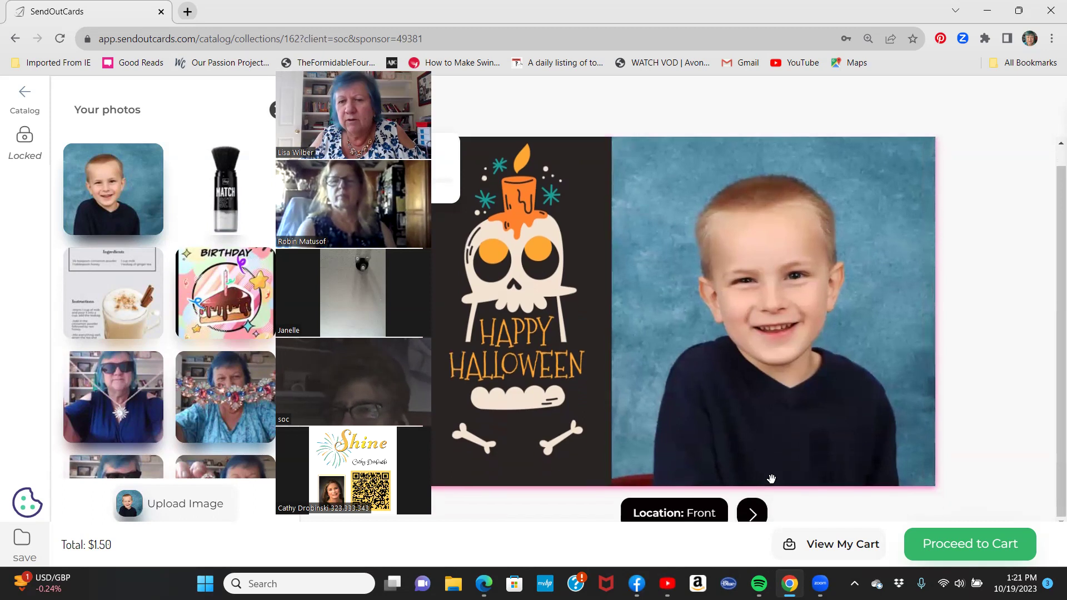
{"action": "left_click", "coordinate": [753, 512]}
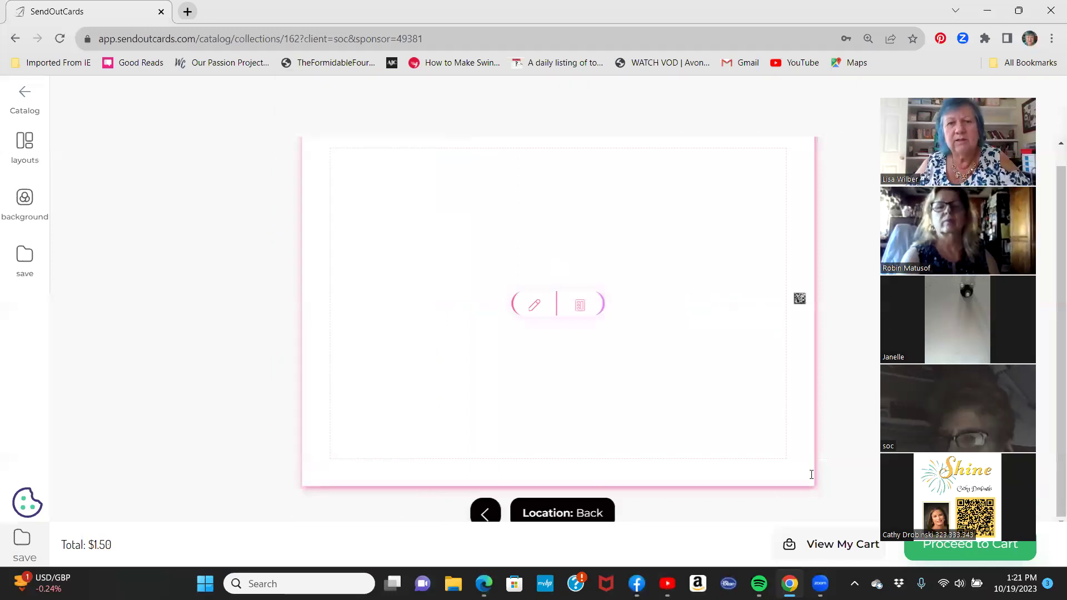
Write "Happy Halloween!" and "Enjoy your Boo Box!" on two centred lines on the back.
{"action": "left_click", "coordinate": [535, 305]}
{"action": "type", "text": "Happy Ho"}
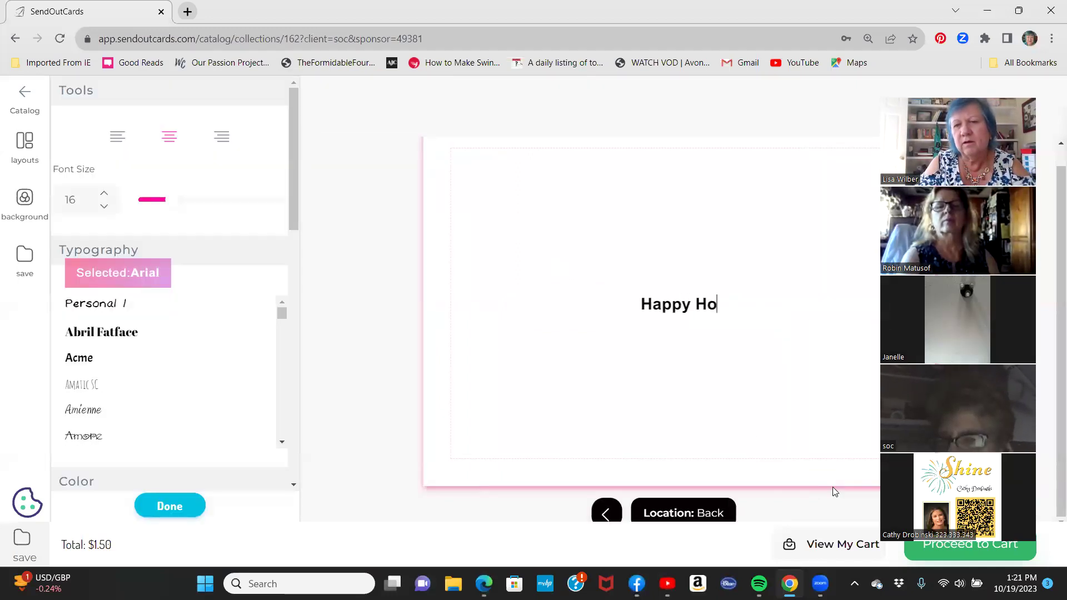
{"action": "key", "text": "BackSpace"}
{"action": "type", "text": "alloween"}
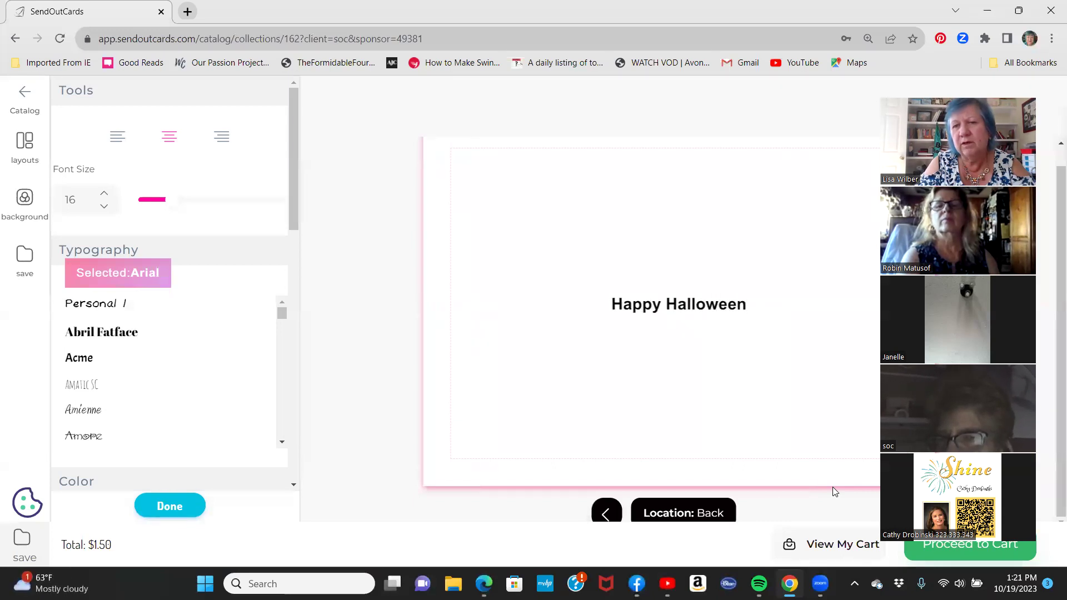
{"action": "type", "text": "!"}
{"action": "key", "text": "Return"}
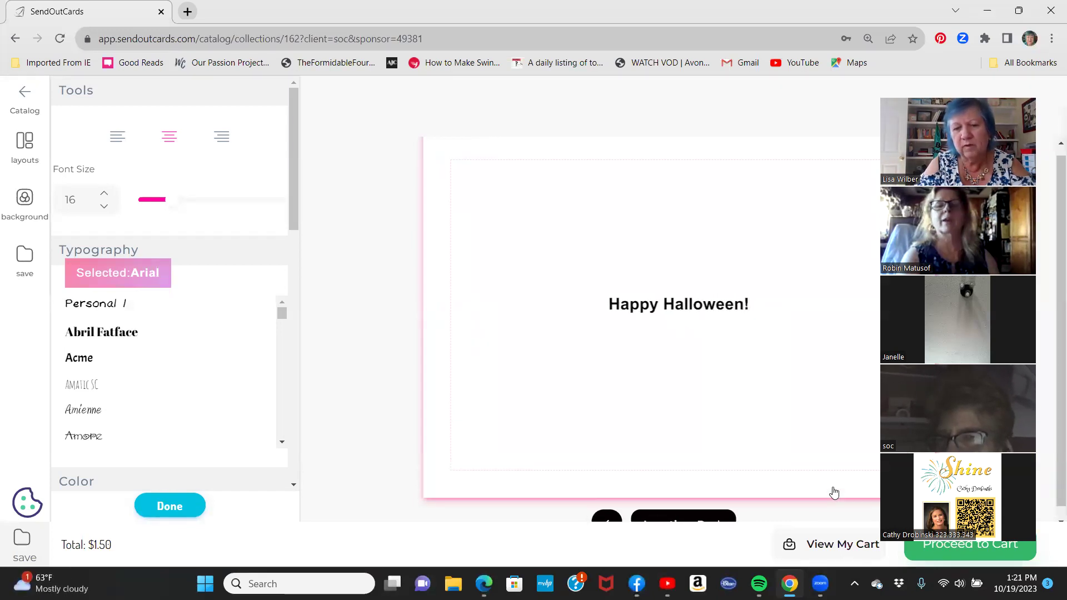
{"action": "type", "text": "Enj"}
{"action": "key", "text": "BackSpace"}
{"action": "key", "text": "BackSpace"}
{"action": "key", "text": "BackSpace"}
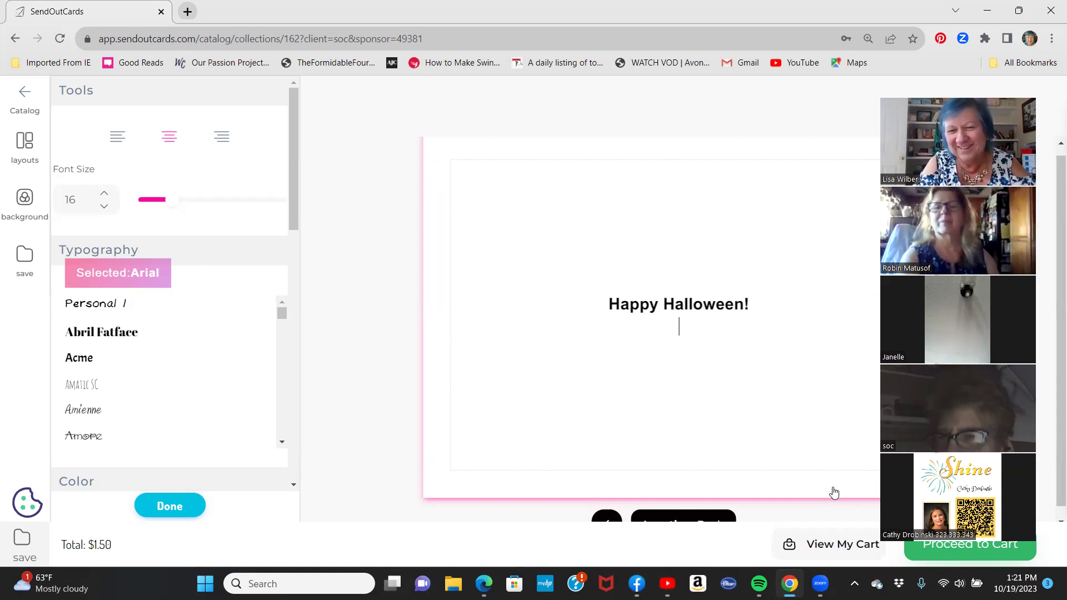
{"action": "type", "text": "Enjoy"}
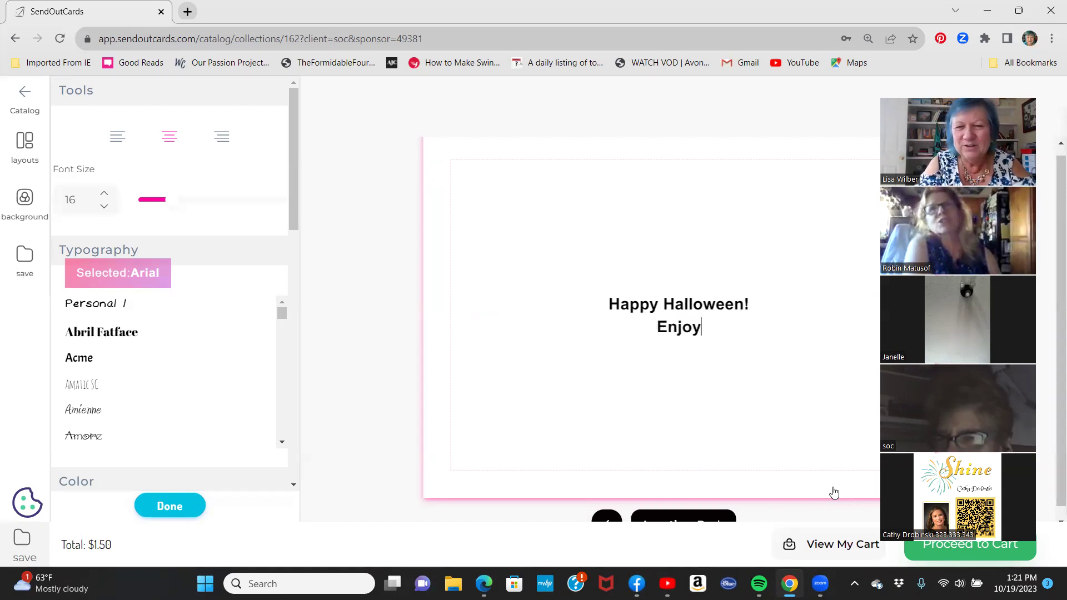
{"action": "type", "text": " your Boo Box!"}
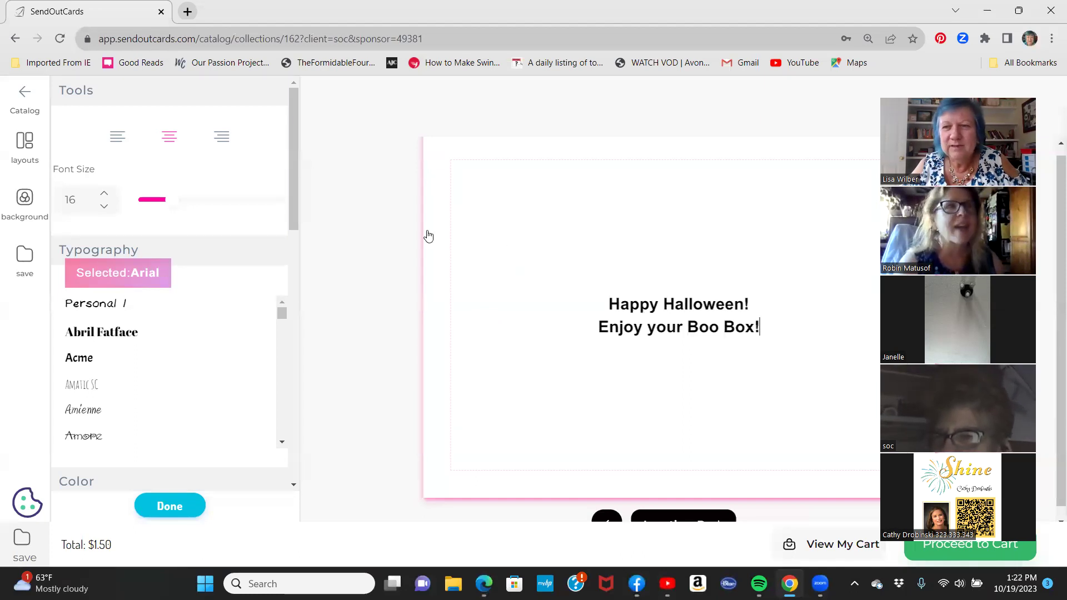
{"action": "left_click", "coordinate": [24, 200]}
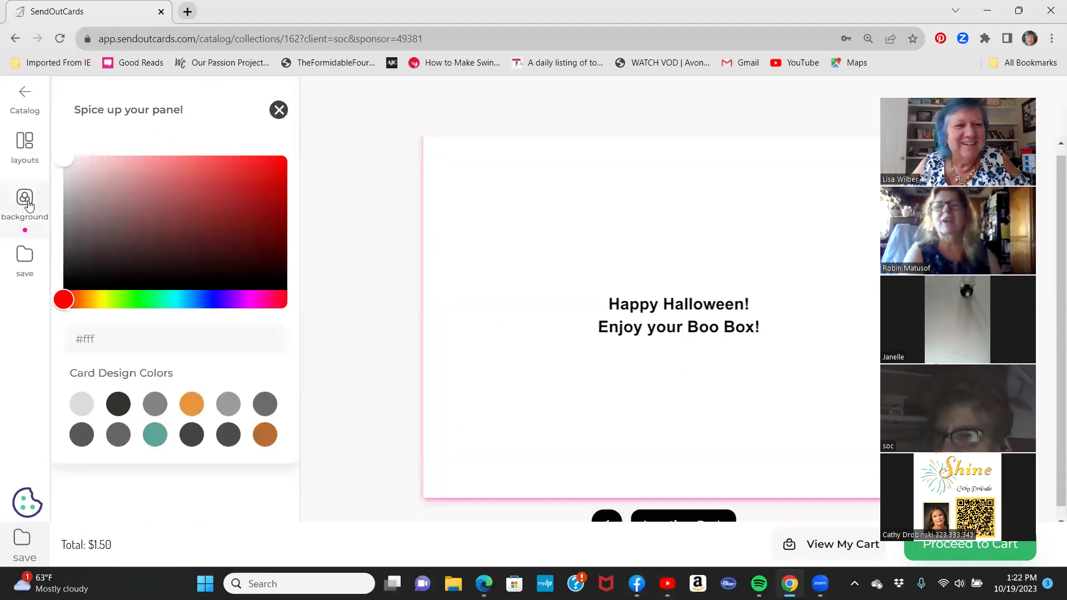
Make the back orange #f8a429, preview both sides, and proceed to the cart.
{"action": "left_click", "coordinate": [86, 301]}
{"action": "left_click", "coordinate": [250, 160]}
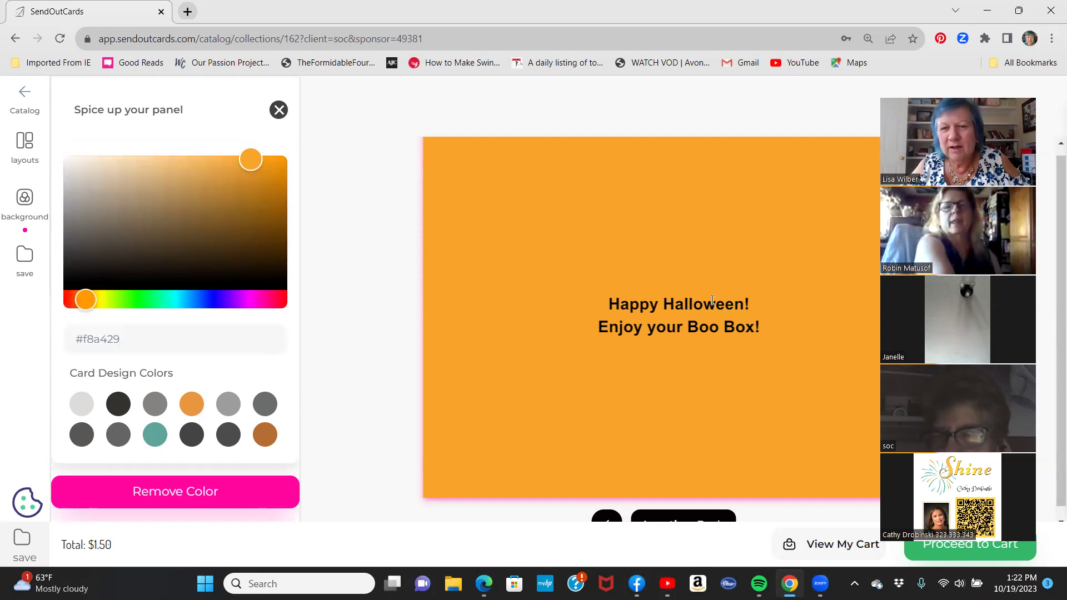
{"action": "scroll", "coordinate": [717, 295], "scroll_direction": "down", "scroll_amount": 1}
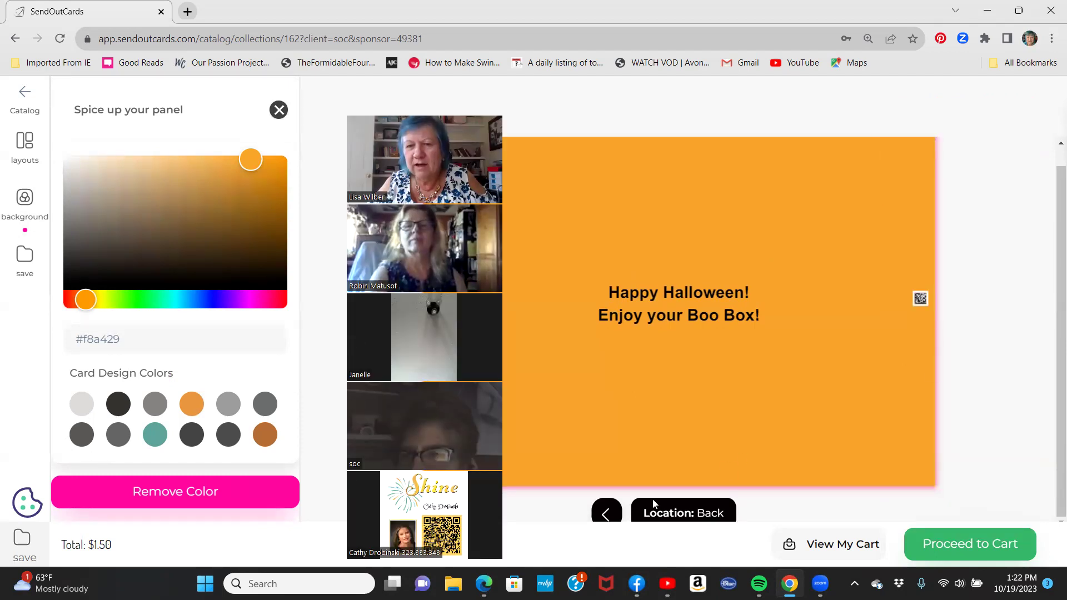
{"action": "left_click", "coordinate": [606, 514]}
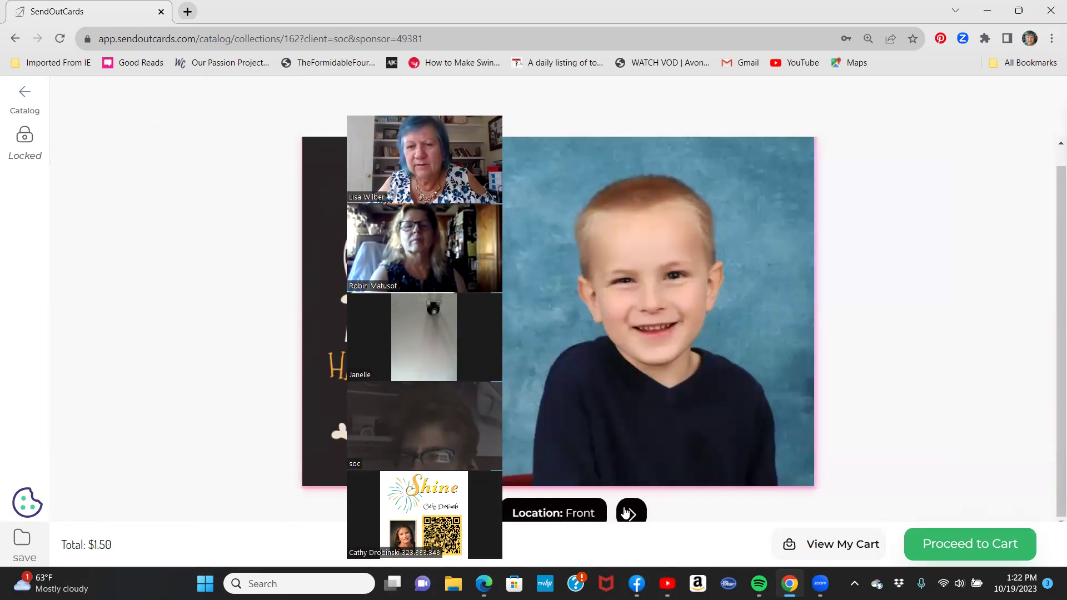
{"action": "left_click", "coordinate": [631, 512]}
{"action": "left_click", "coordinate": [957, 551]}
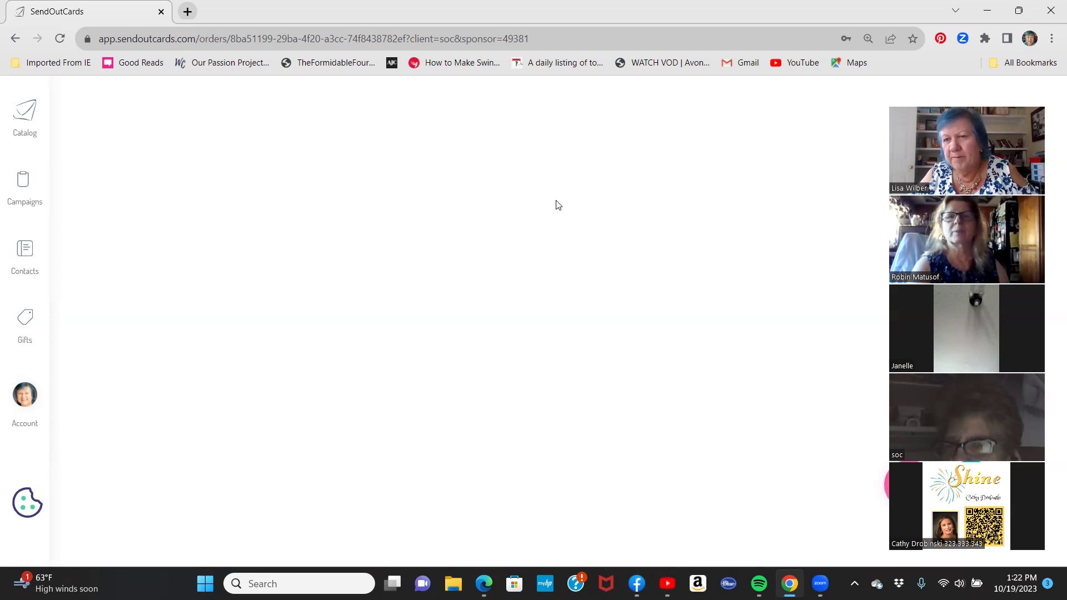
Attach the $9.98 You've Been Boo'd gift from the Halloween and Fall gifts to the card.
{"action": "scroll", "coordinate": [544, 234], "scroll_direction": "down", "scroll_amount": 3}
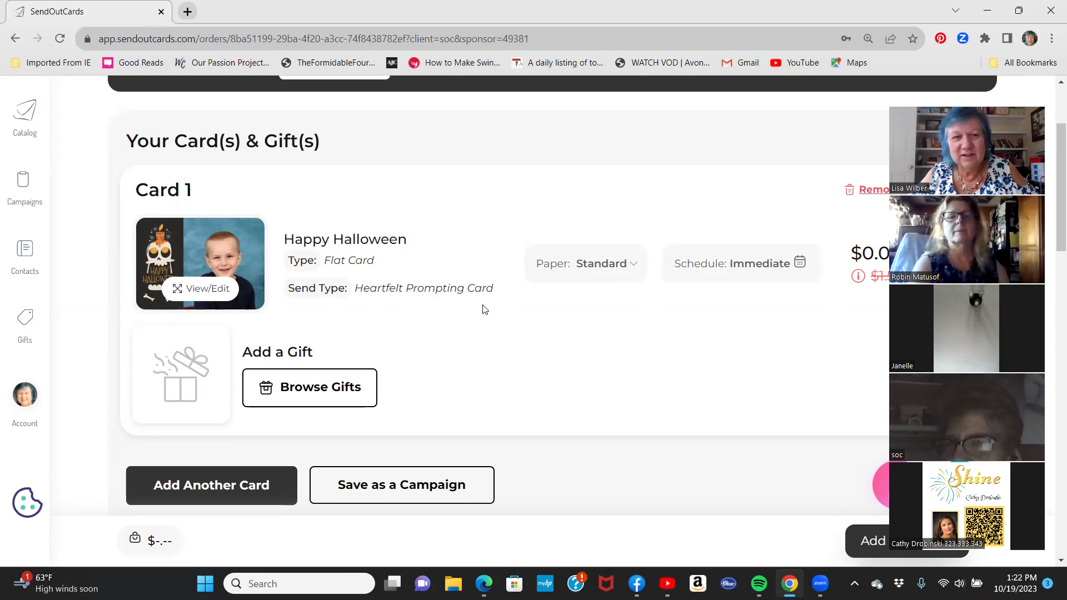
{"action": "left_click", "coordinate": [288, 392]}
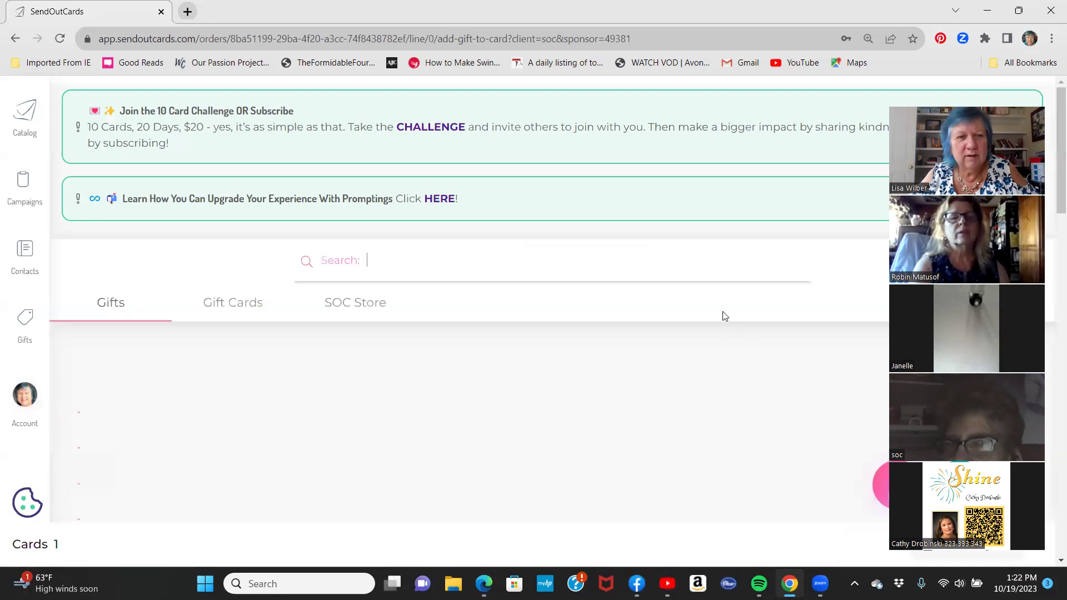
{"action": "scroll", "coordinate": [724, 317], "scroll_direction": "down", "scroll_amount": 3}
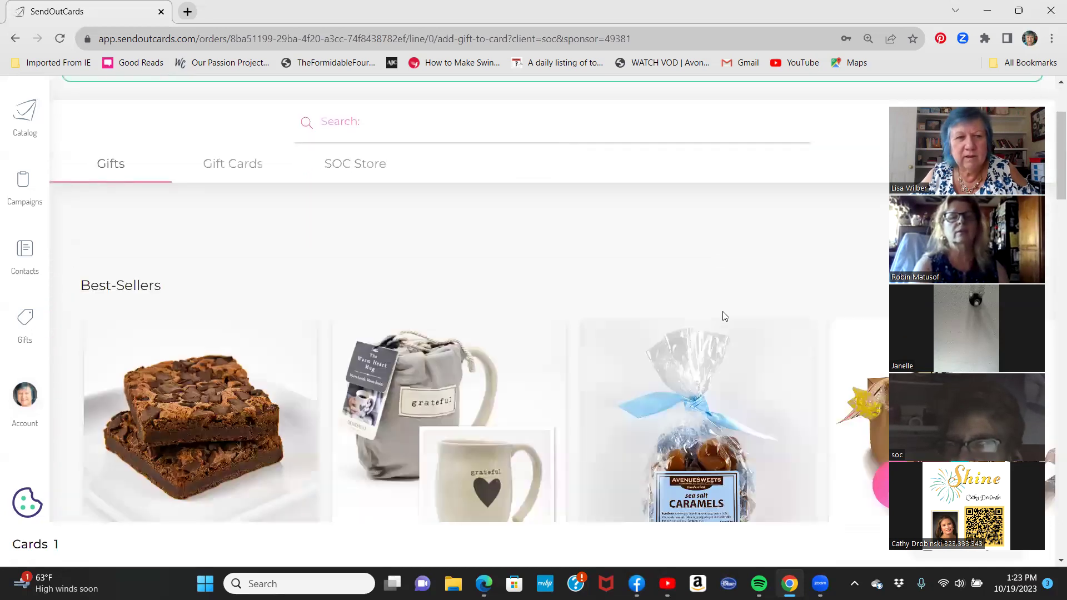
{"action": "scroll", "coordinate": [724, 317], "scroll_direction": "down", "scroll_amount": 5}
{"action": "scroll", "coordinate": [725, 316], "scroll_direction": "down", "scroll_amount": 2}
{"action": "mouse_move", "coordinate": [606, 516]}
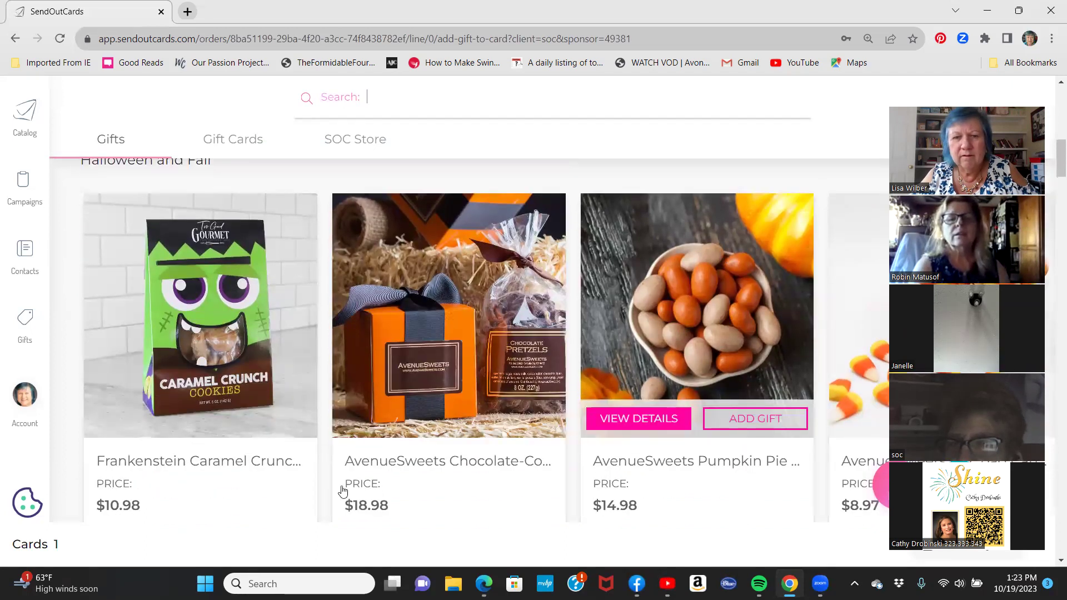
{"action": "scroll", "coordinate": [386, 493], "scroll_direction": "down", "scroll_amount": 3}
{"action": "left_click_drag", "start_coordinate": [339, 420], "coordinate": [733, 419]}
{"action": "scroll", "coordinate": [578, 307], "scroll_direction": "up", "scroll_amount": 1}
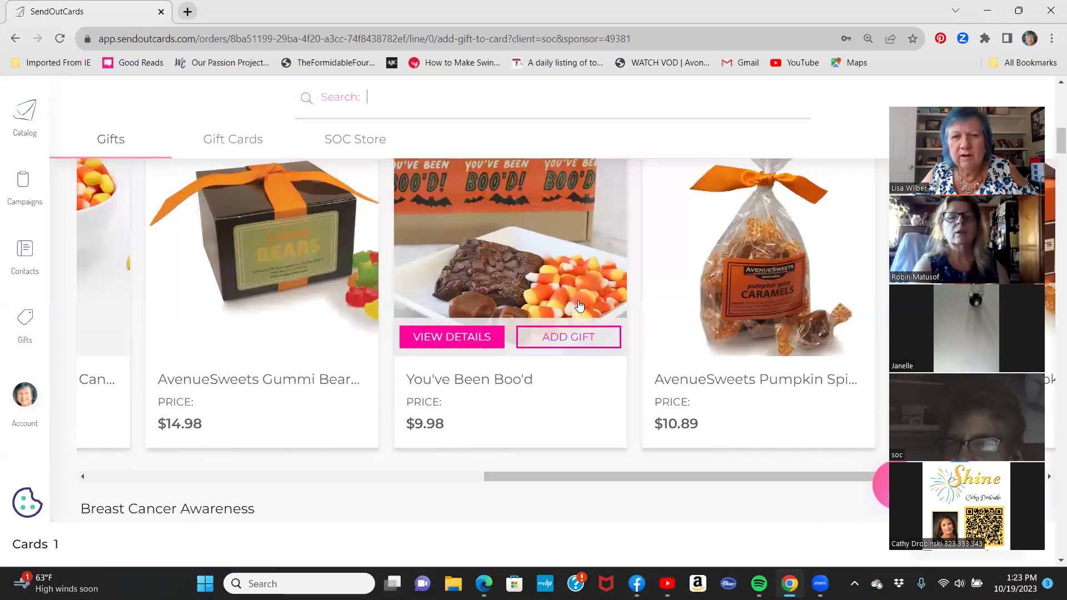
{"action": "scroll", "coordinate": [578, 307], "scroll_direction": "up", "scroll_amount": 1}
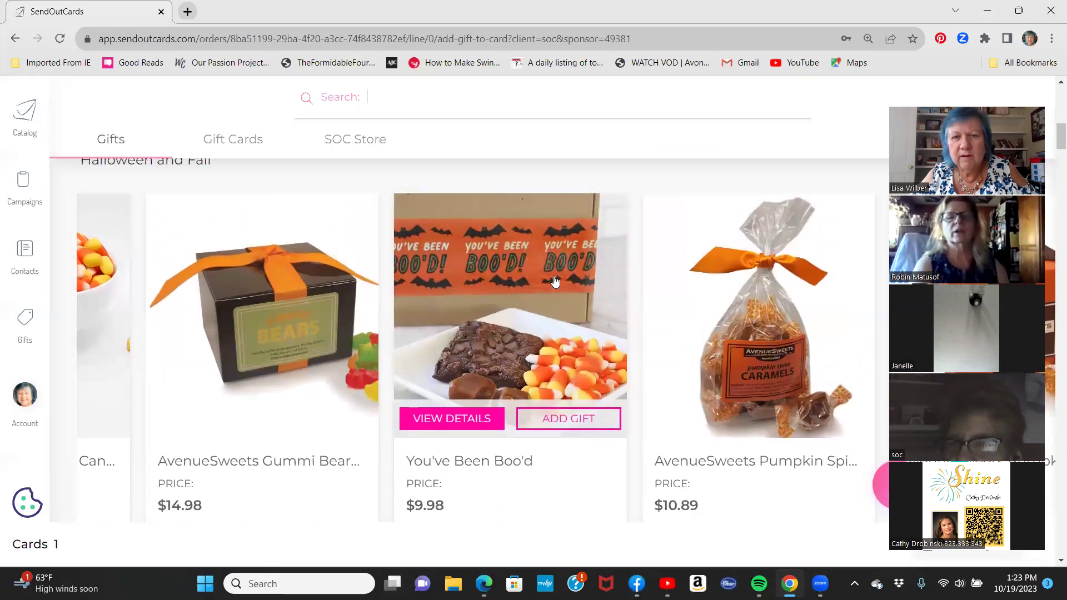
{"action": "left_click", "coordinate": [552, 426]}
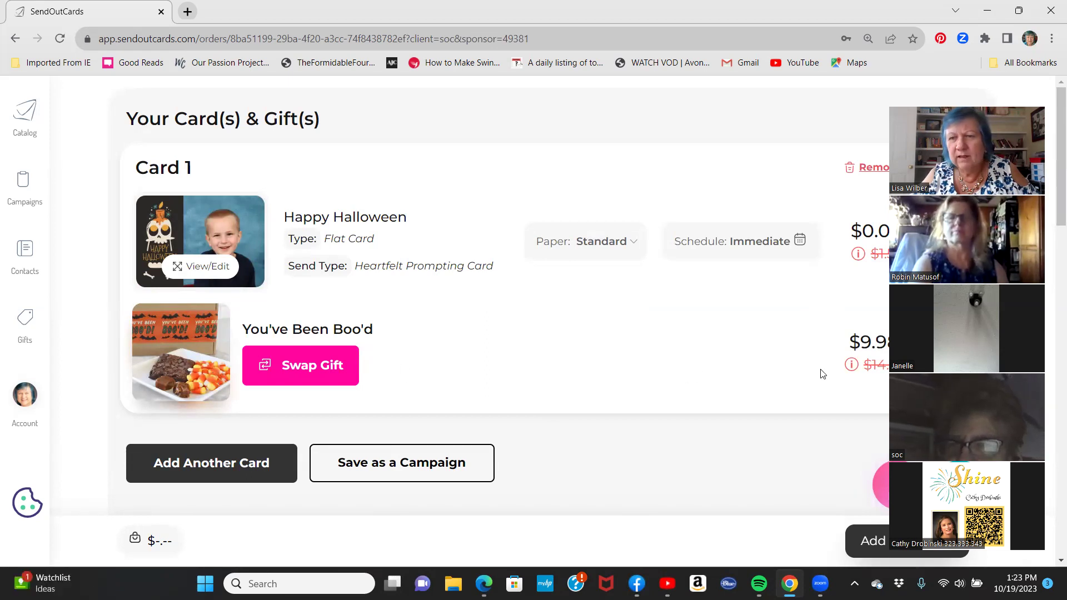
Search contacts by the recipient's surname and add the last result as the recipient.
{"action": "left_click_drag", "start_coordinate": [945, 366], "coordinate": [616, 366]}
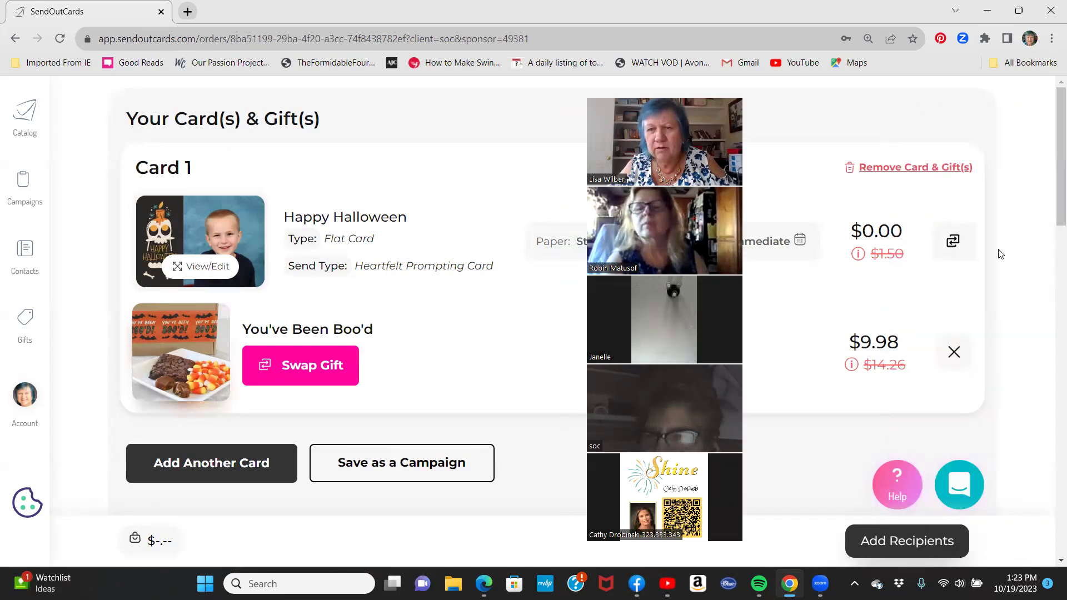
{"action": "scroll", "coordinate": [917, 278], "scroll_direction": "down", "scroll_amount": 1}
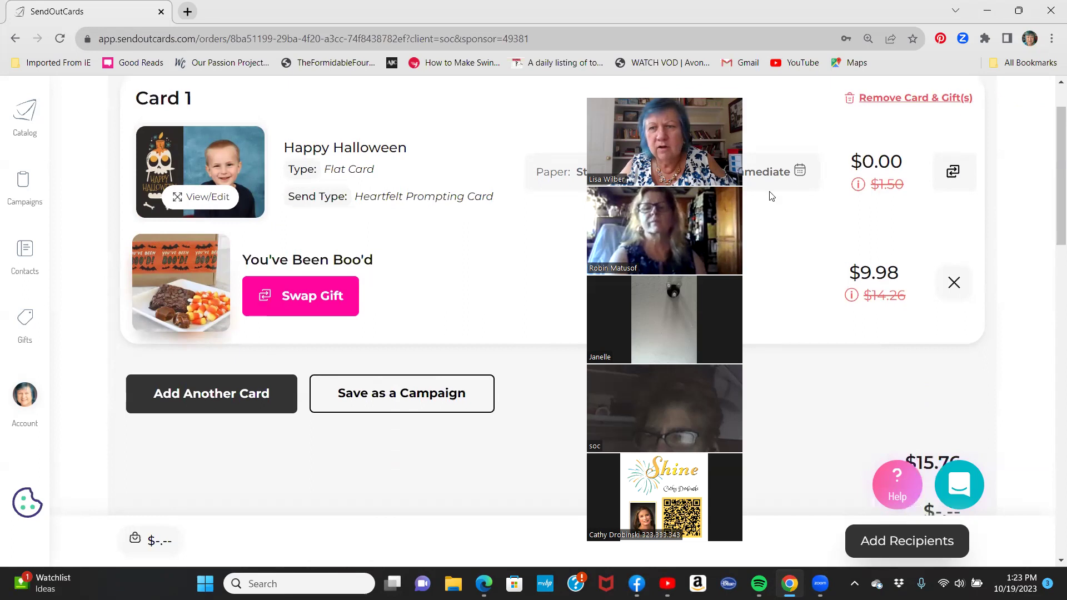
{"action": "mouse_move", "coordinate": [851, 295]}
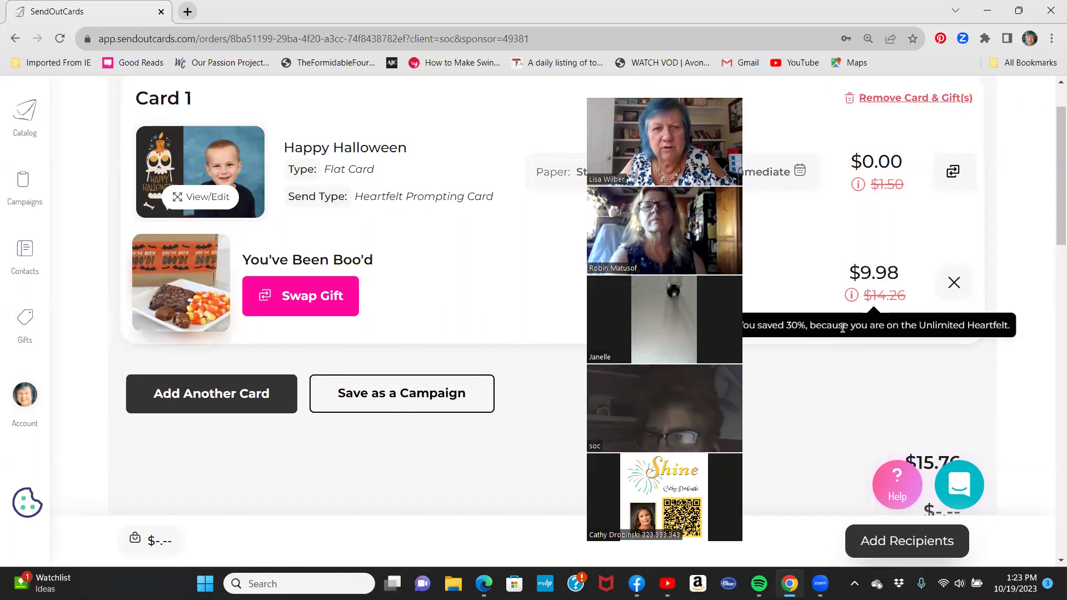
{"action": "scroll", "coordinate": [825, 382], "scroll_direction": "down", "scroll_amount": 2}
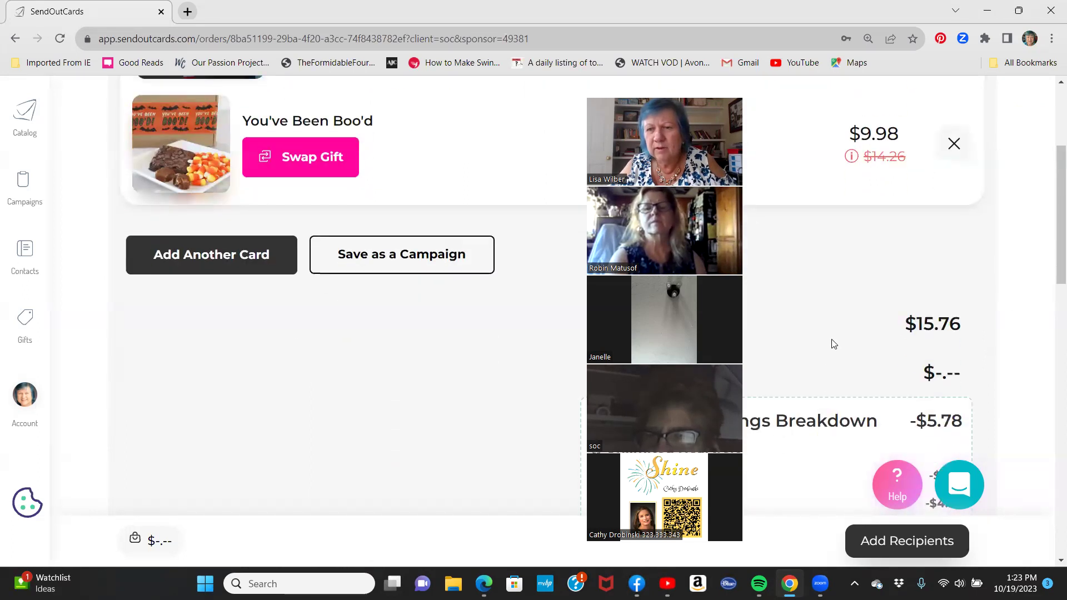
{"action": "scroll", "coordinate": [832, 336], "scroll_direction": "down", "scroll_amount": 1}
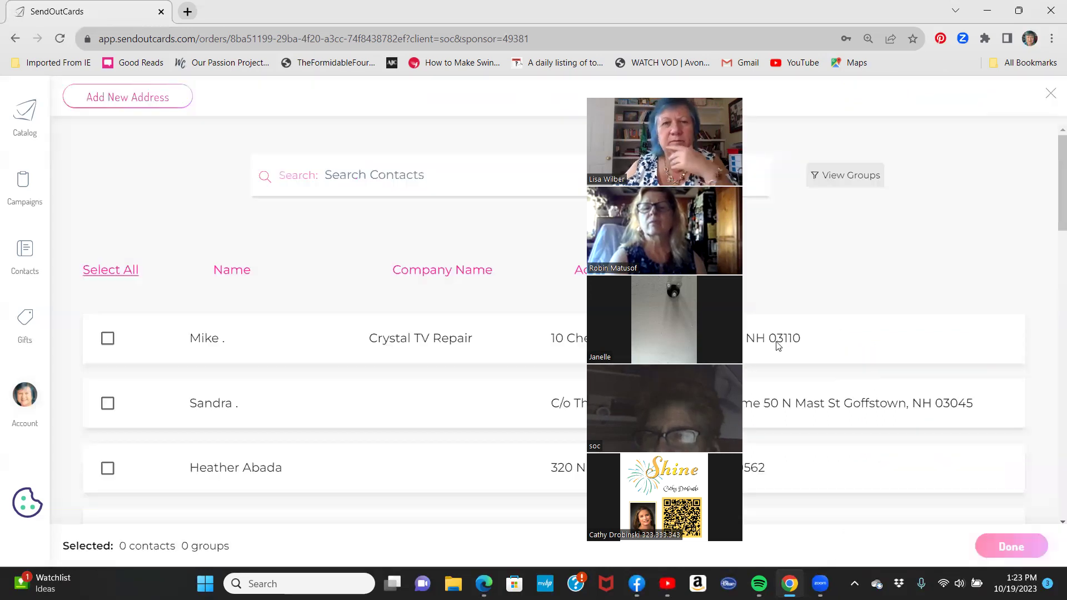
{"action": "type", "text": "Whitten"}
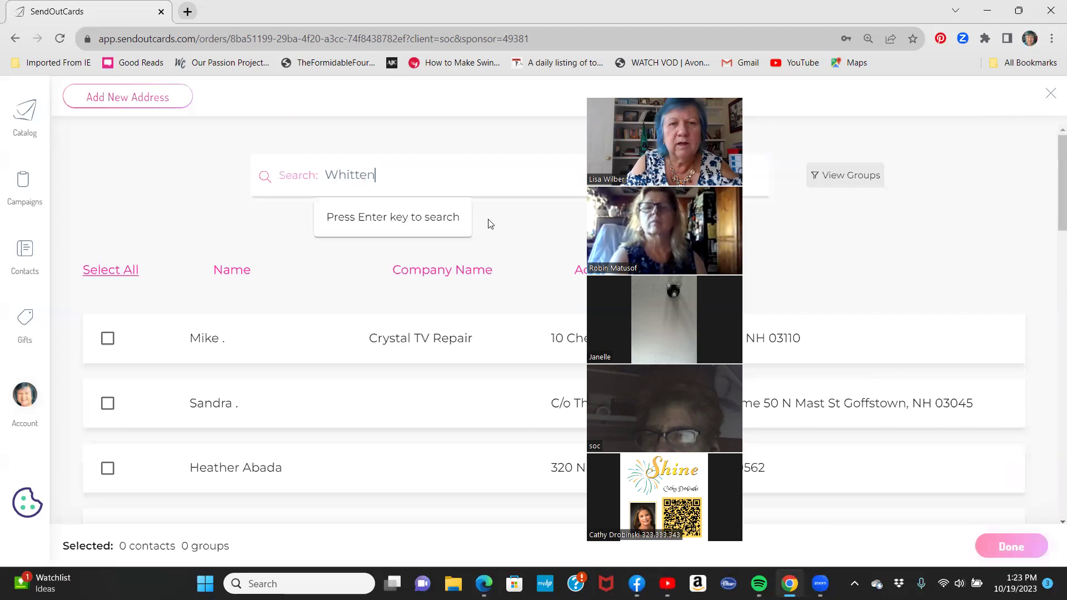
{"action": "key", "text": "Return"}
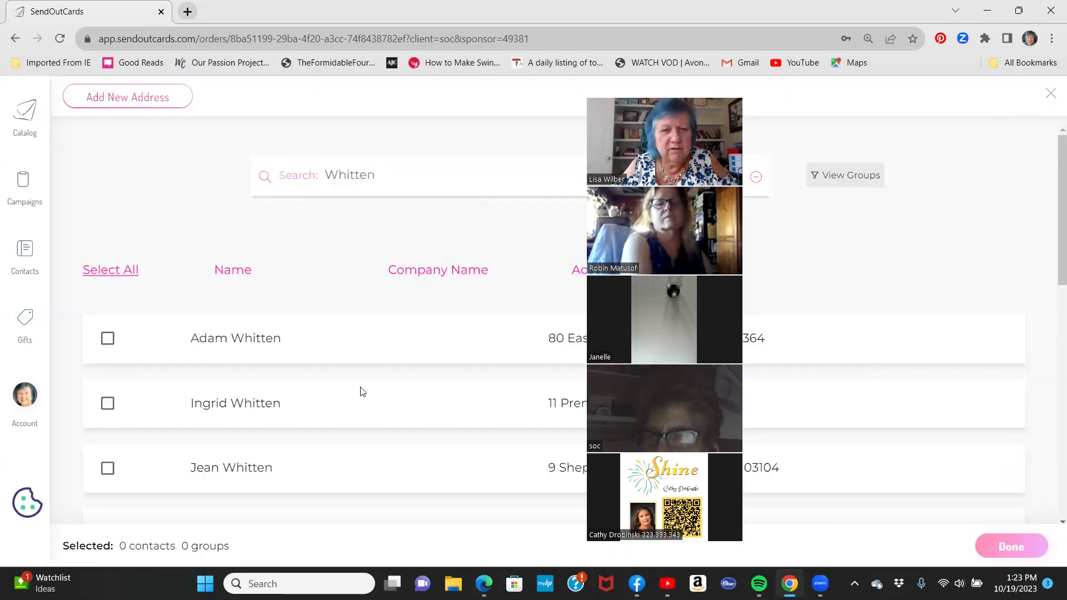
{"action": "scroll", "coordinate": [347, 429], "scroll_direction": "down", "scroll_amount": 10}
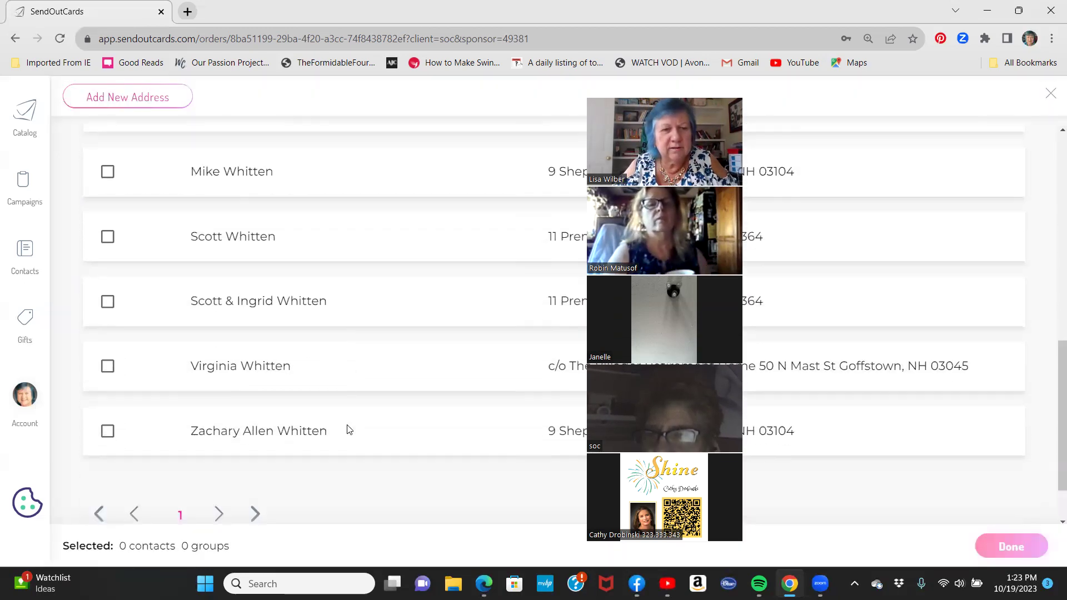
{"action": "left_click", "coordinate": [108, 436]}
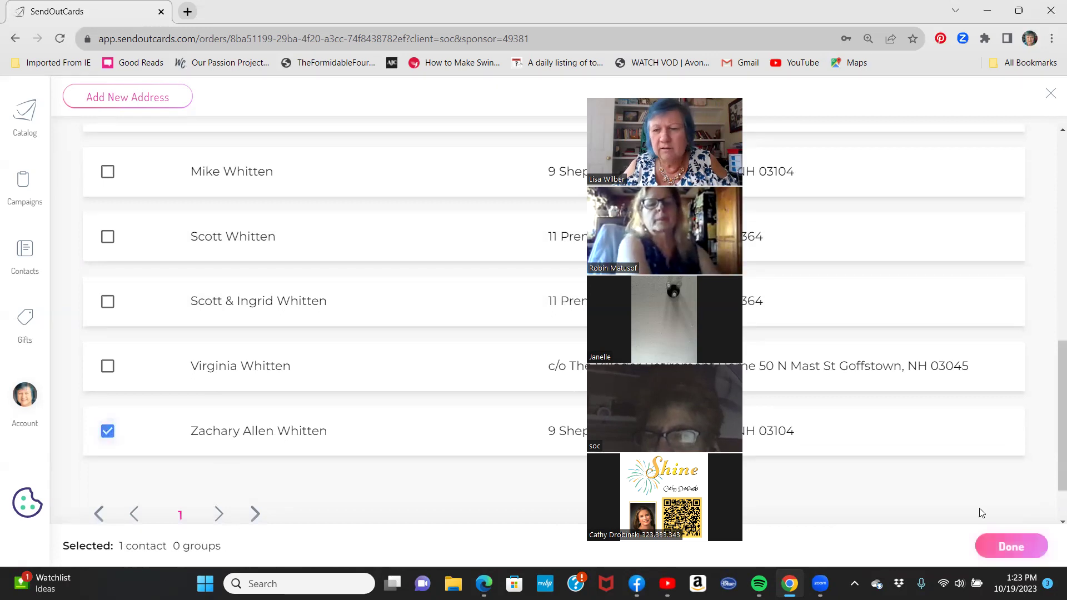
{"action": "left_click", "coordinate": [1000, 544]}
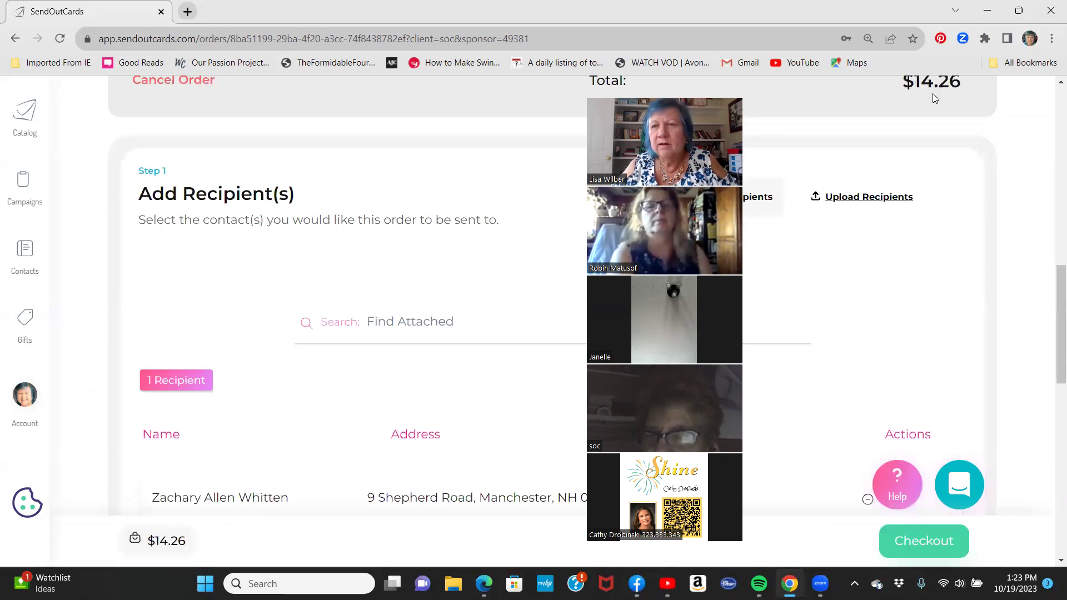
{"action": "scroll", "coordinate": [503, 304], "scroll_direction": "down", "scroll_amount": 2}
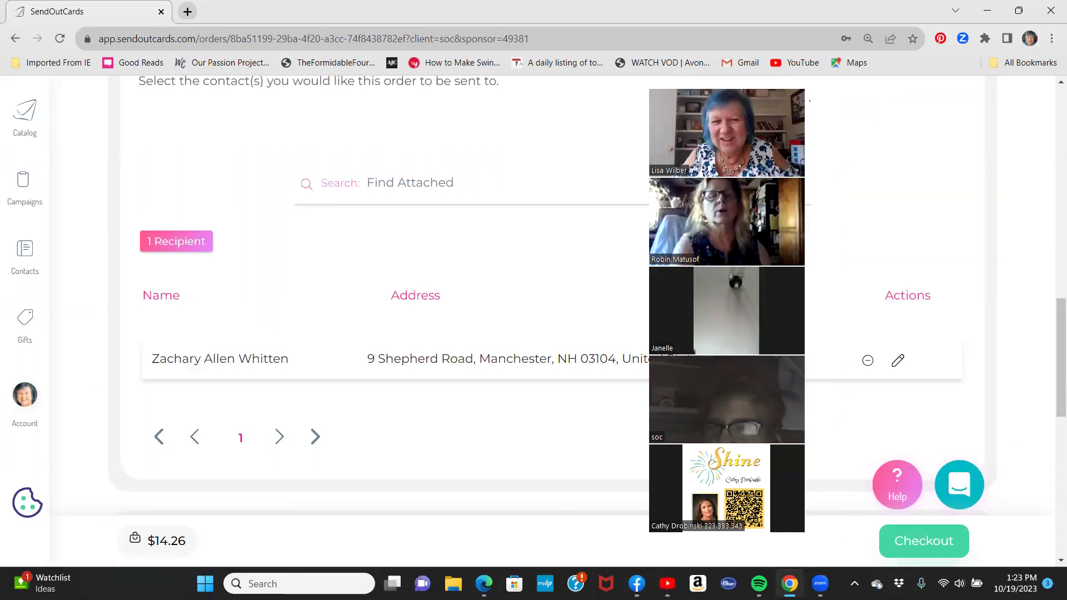
{"action": "scroll", "coordinate": [957, 299], "scroll_direction": "up", "scroll_amount": 10}
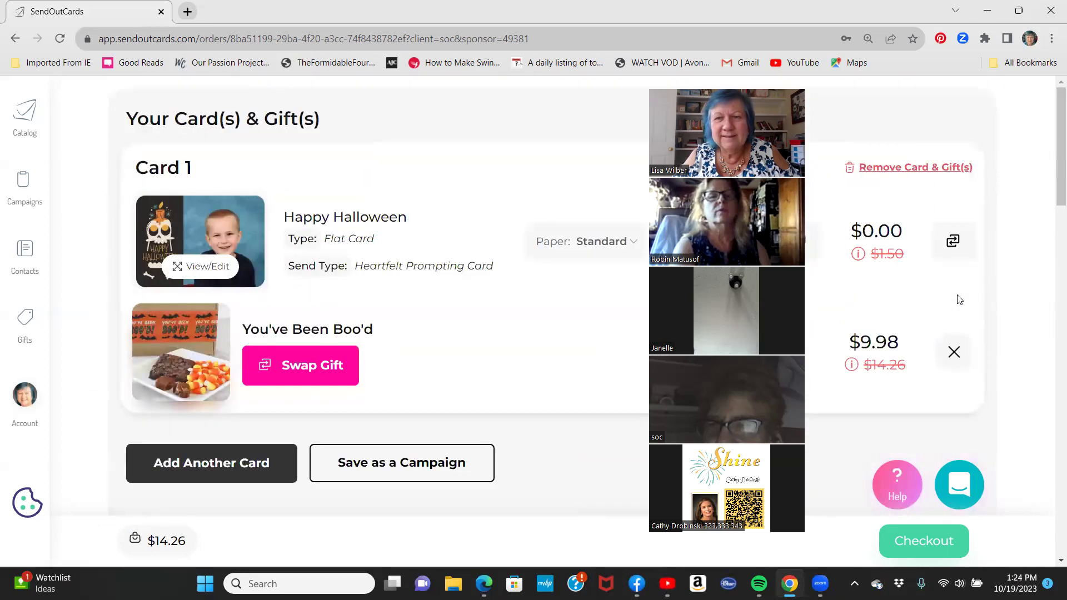
{"action": "scroll", "coordinate": [471, 249], "scroll_direction": "down", "scroll_amount": 10}
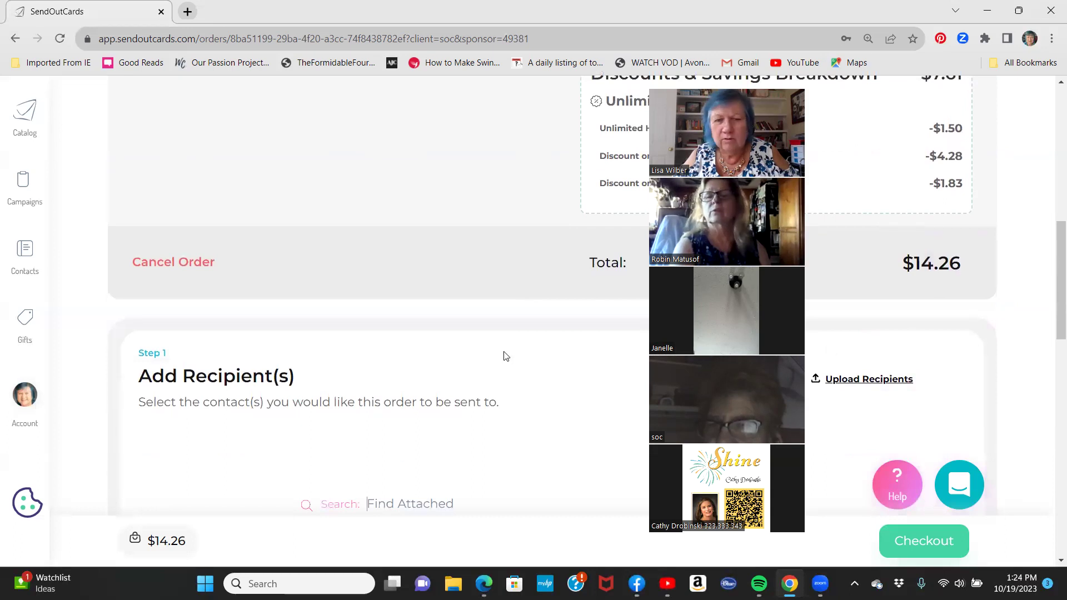
{"action": "scroll", "coordinate": [505, 356], "scroll_direction": "down", "scroll_amount": 5}
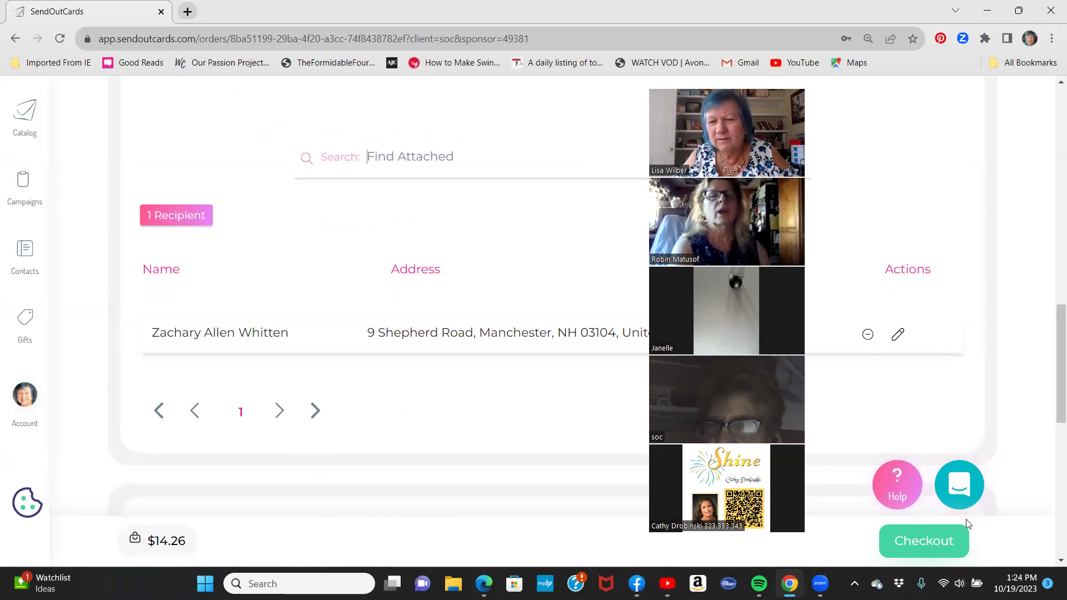
Check out and send the card with gift, close the confirmation, and minimize Chrome.
{"action": "left_click", "coordinate": [913, 547]}
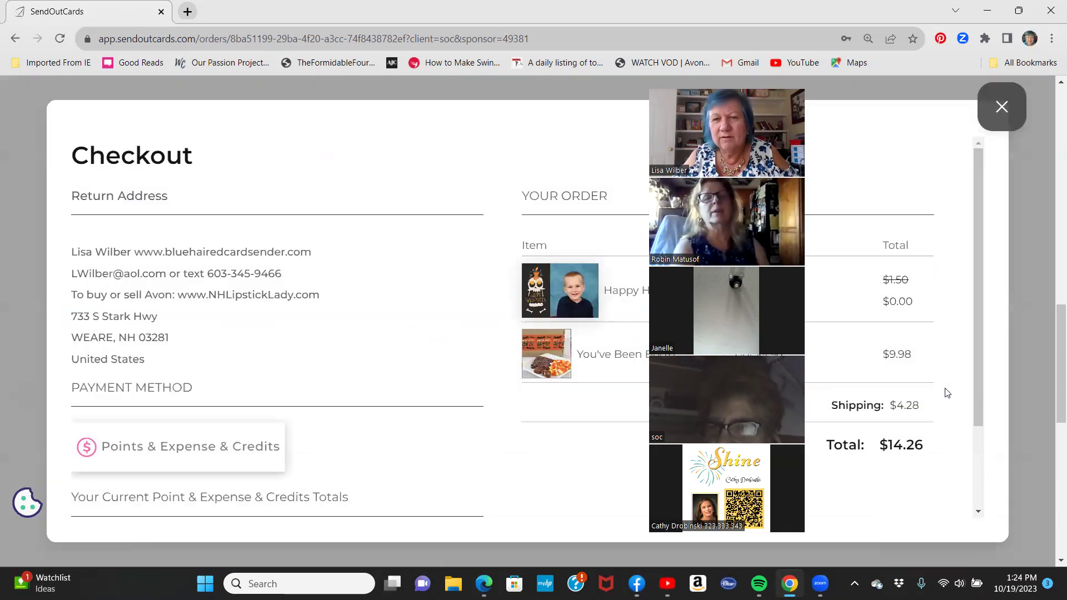
{"action": "scroll", "coordinate": [932, 376], "scroll_direction": "down", "scroll_amount": 2}
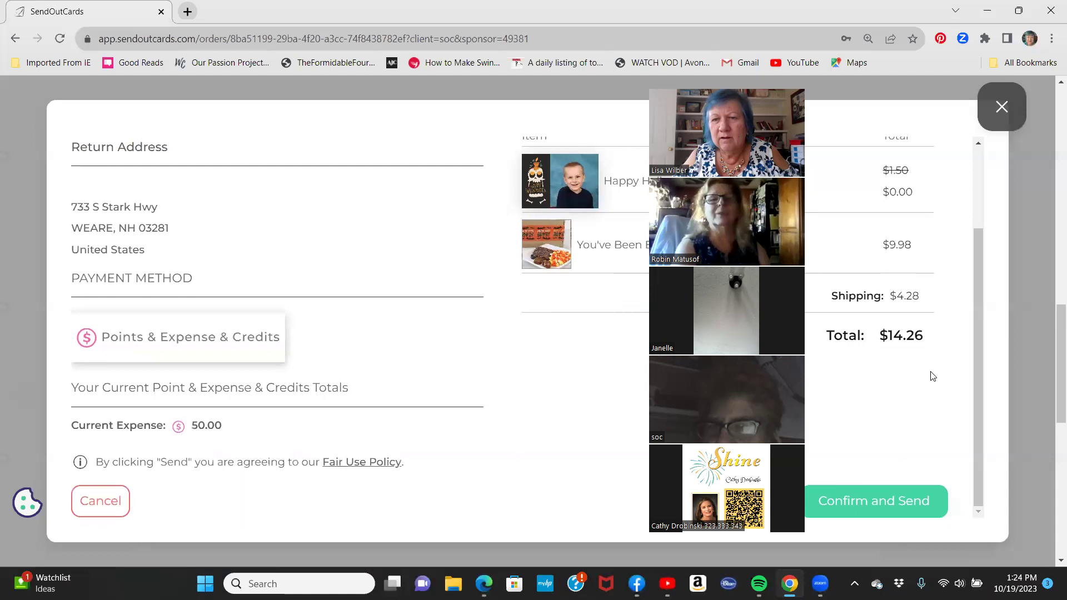
{"action": "left_click", "coordinate": [849, 503]}
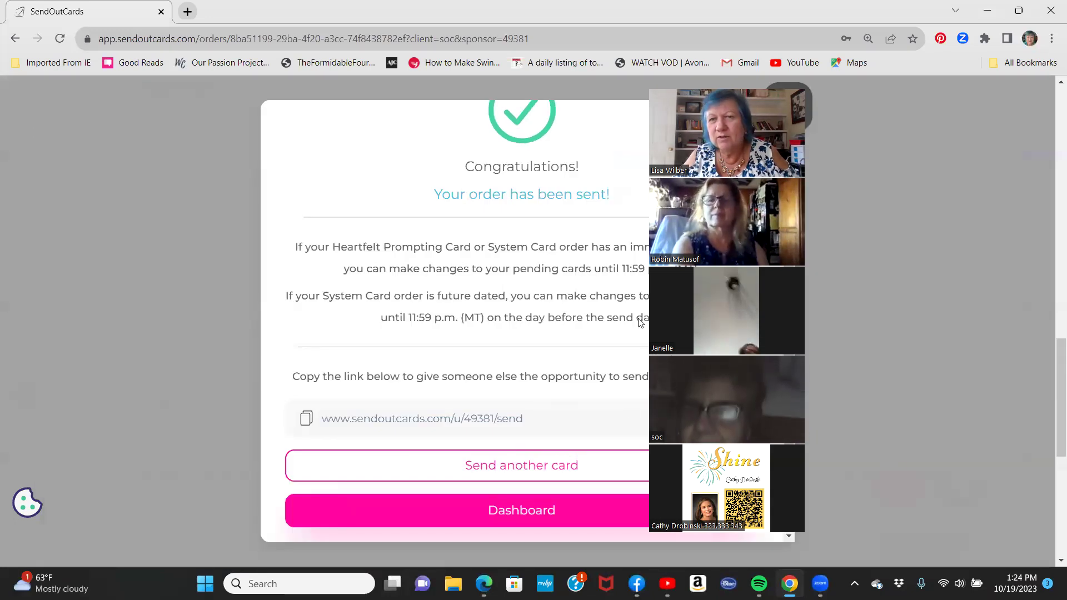
{"action": "left_click_drag", "start_coordinate": [683, 314], "coordinate": [586, 323]}
{"action": "left_click", "coordinate": [786, 107]}
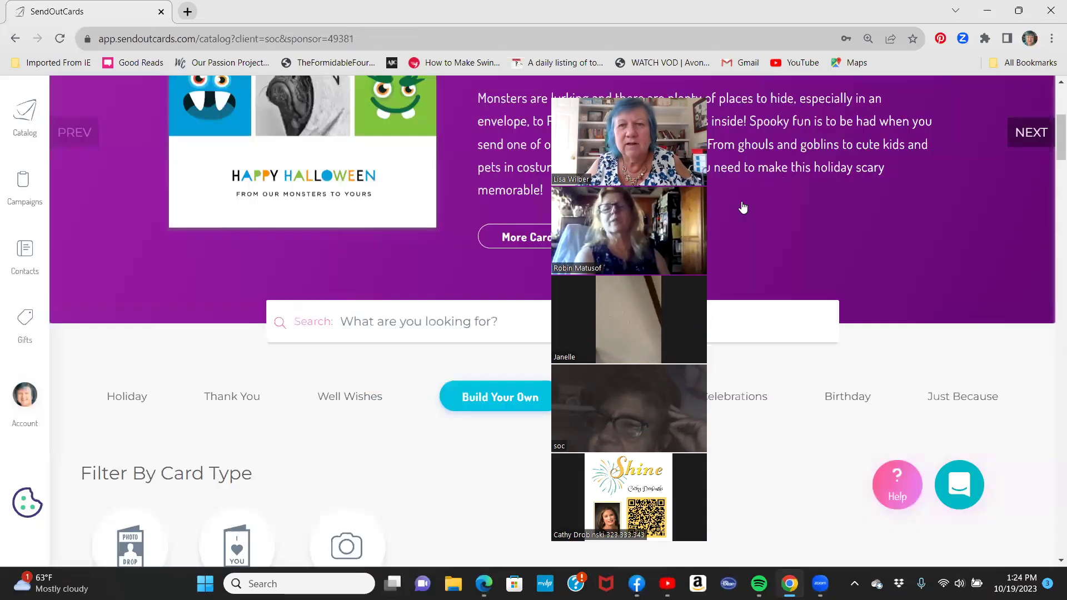
{"action": "left_click", "coordinate": [990, 11]}
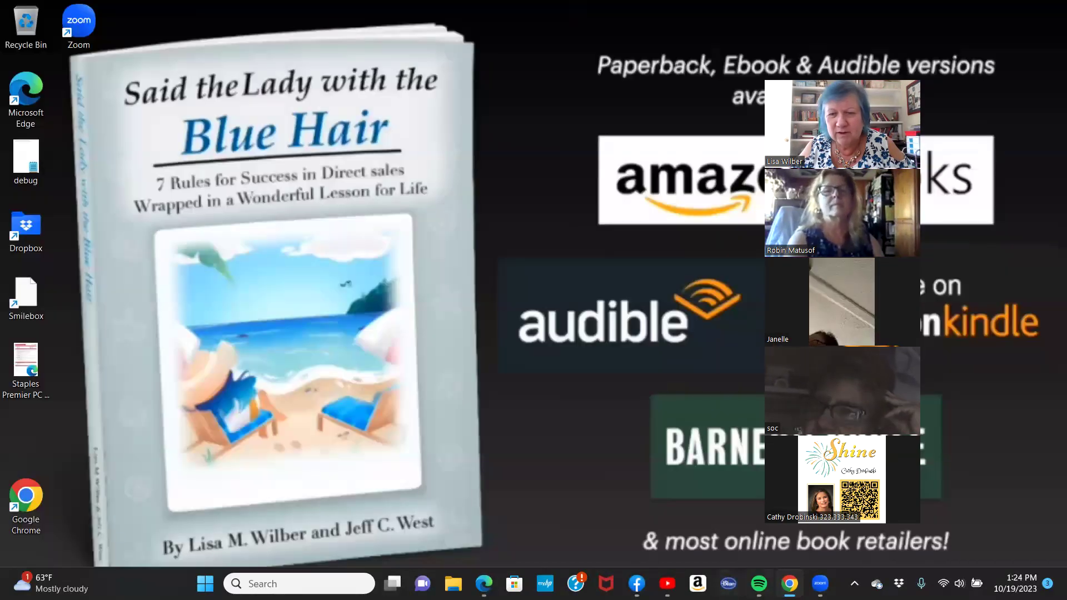
Bring up the Facebook profile and show the owner's own photos under See all photos.
{"action": "left_click", "coordinate": [484, 584]}
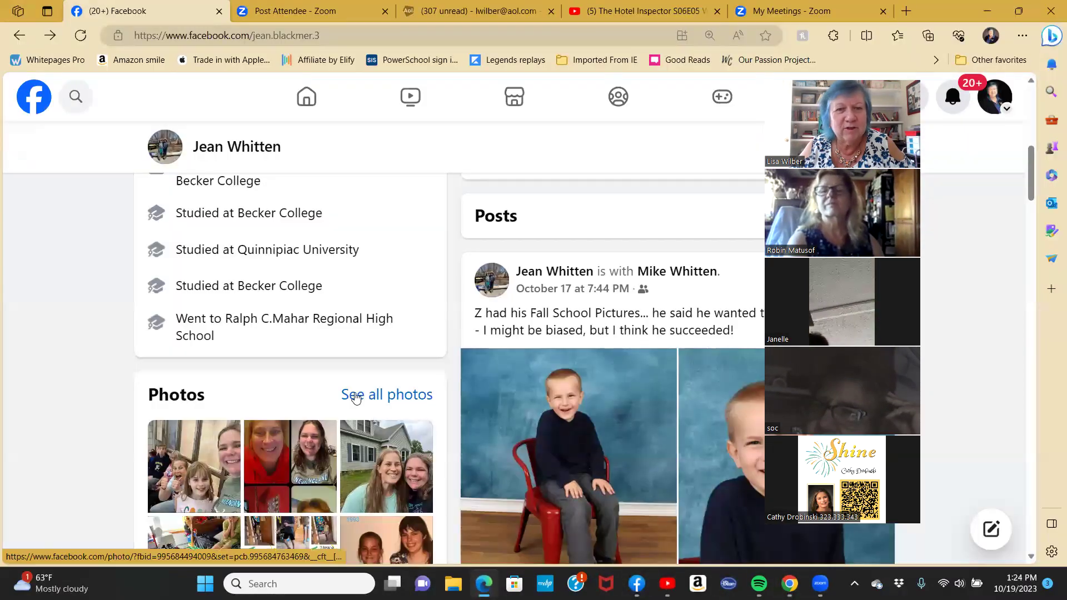
{"action": "scroll", "coordinate": [578, 338], "scroll_direction": "down", "scroll_amount": 5}
{"action": "scroll", "coordinate": [578, 337], "scroll_direction": "down", "scroll_amount": 15}
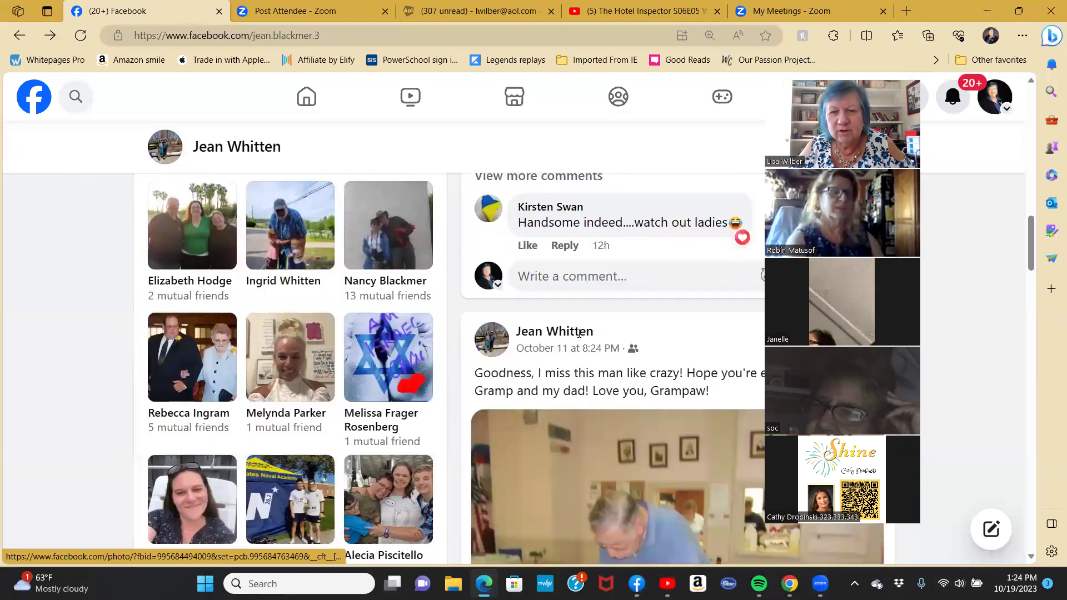
{"action": "scroll", "coordinate": [657, 365], "scroll_direction": "down", "scroll_amount": 4}
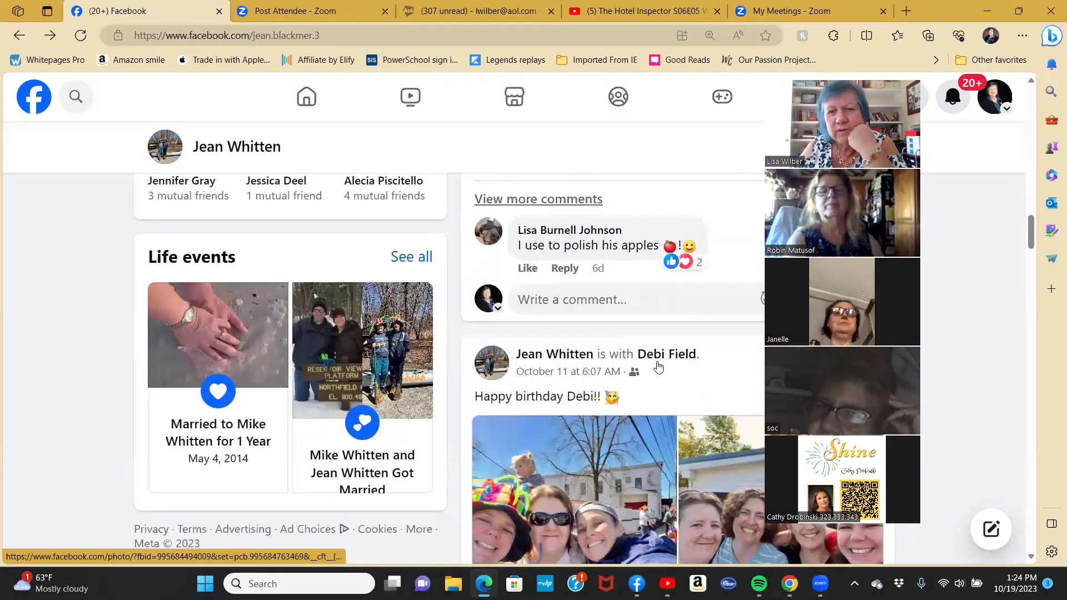
{"action": "scroll", "coordinate": [659, 367], "scroll_direction": "down", "scroll_amount": 7}
{"action": "scroll", "coordinate": [658, 367], "scroll_direction": "down", "scroll_amount": 5}
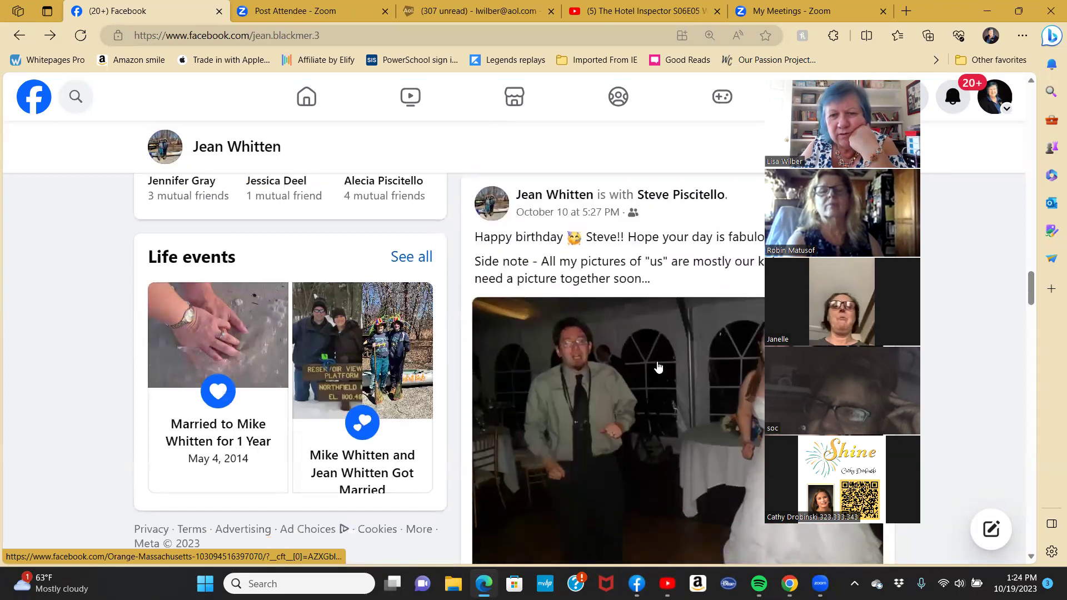
{"action": "scroll", "coordinate": [310, 276], "scroll_direction": "up", "scroll_amount": 12}
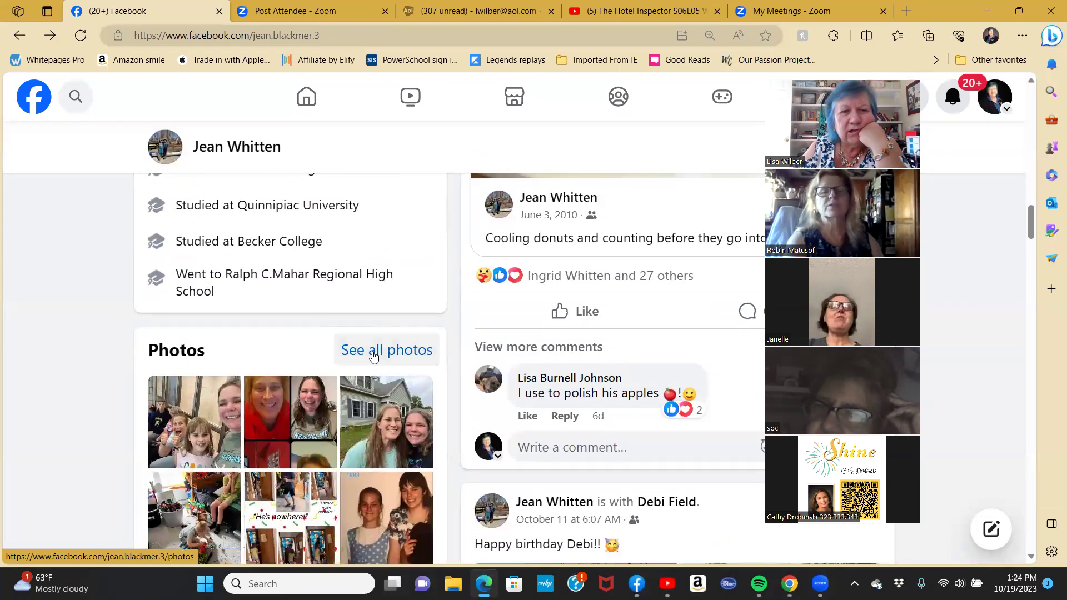
{"action": "left_click", "coordinate": [373, 356]}
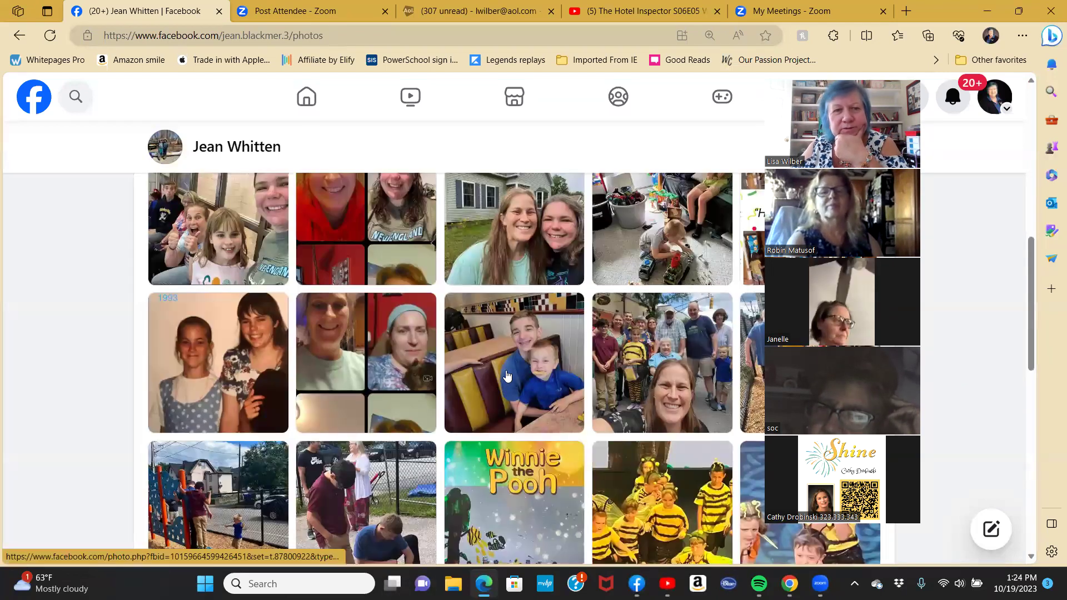
{"action": "scroll", "coordinate": [506, 376], "scroll_direction": "up", "scroll_amount": 3}
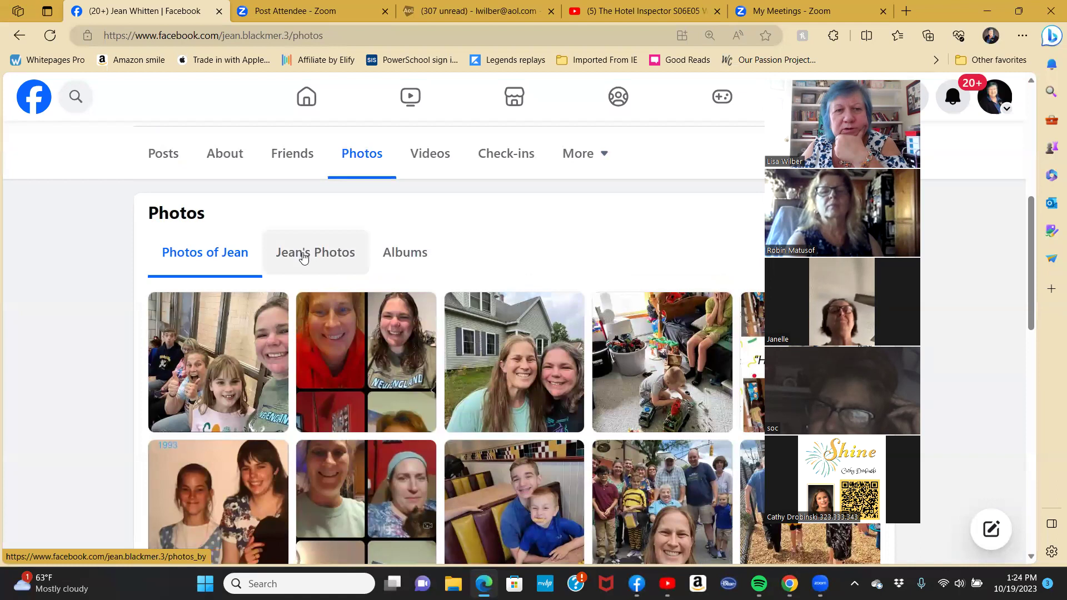
{"action": "left_click", "coordinate": [303, 257]}
Save the girl's third-grade school portrait into Downloads and shrink the Facebook window.
{"action": "scroll", "coordinate": [545, 317], "scroll_direction": "down", "scroll_amount": 2}
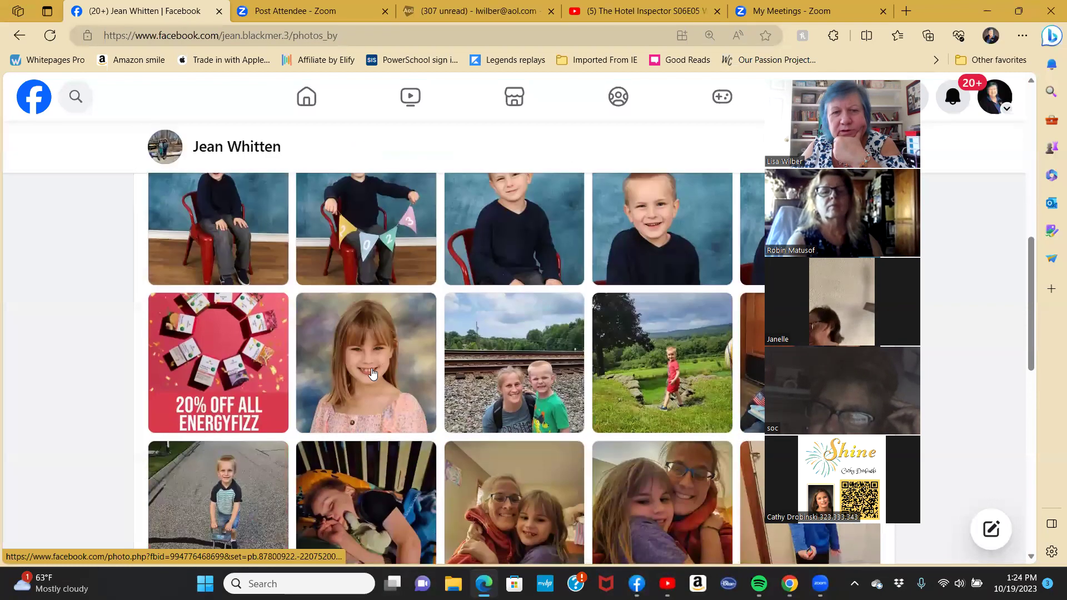
{"action": "left_click", "coordinate": [368, 367]}
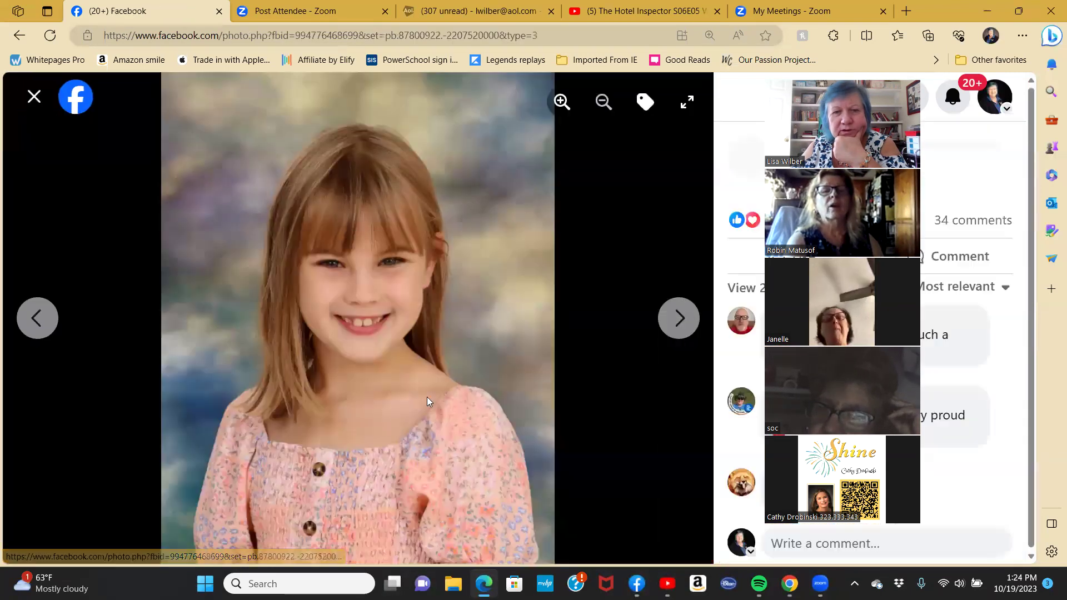
{"action": "right_click", "coordinate": [351, 397]}
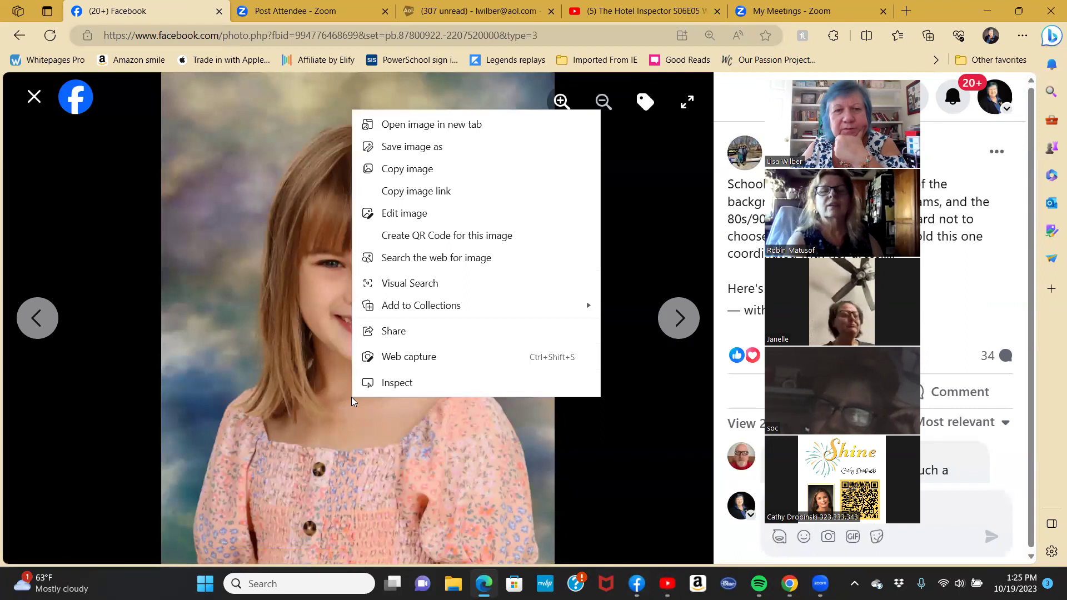
{"action": "left_click", "coordinate": [420, 147]}
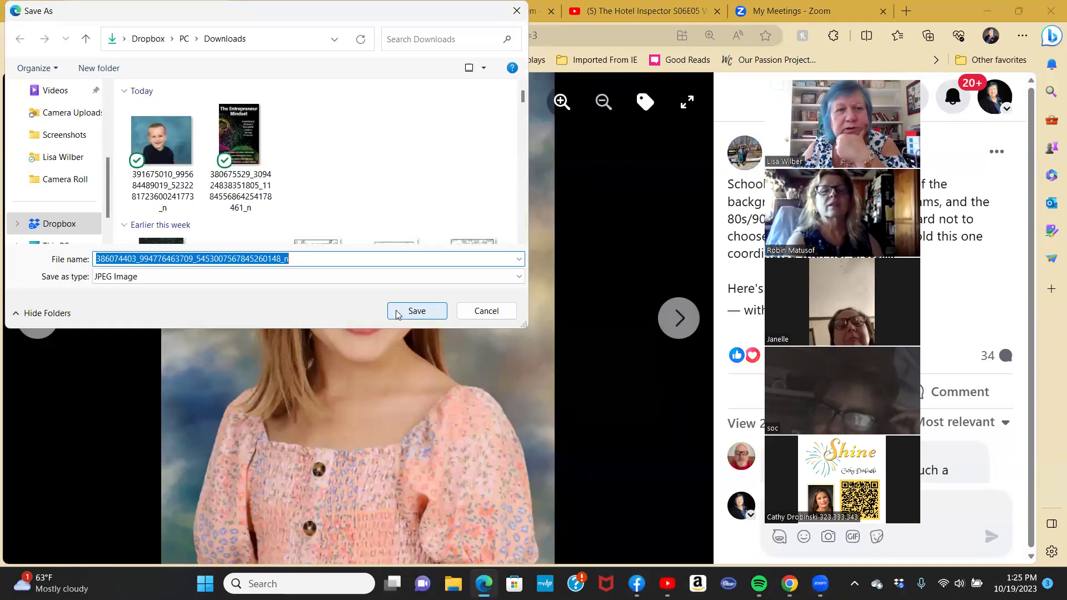
{"action": "left_click", "coordinate": [414, 311]}
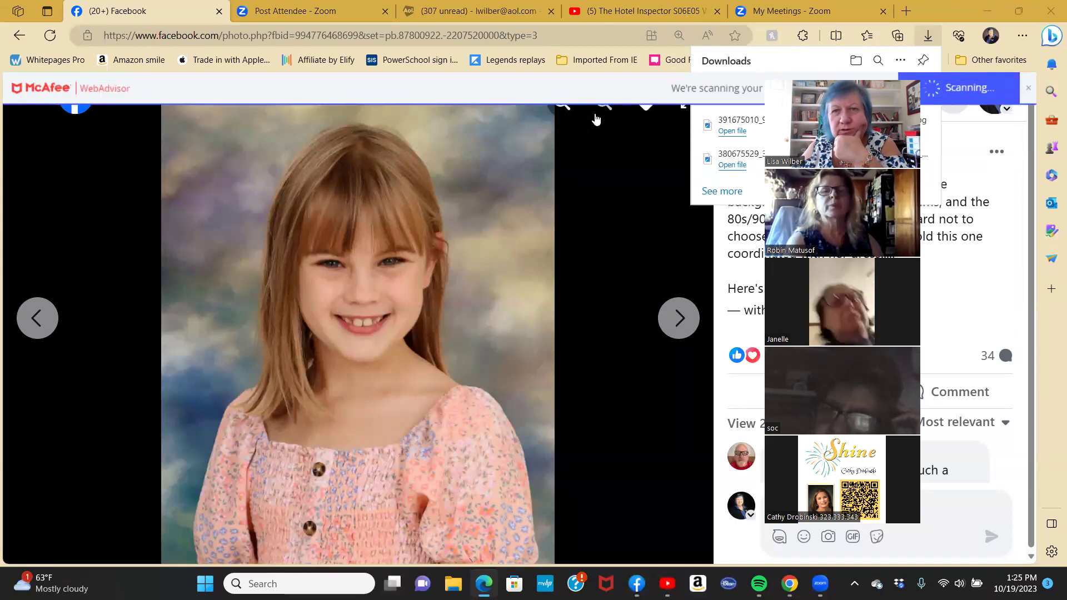
{"action": "left_click", "coordinate": [993, 12]}
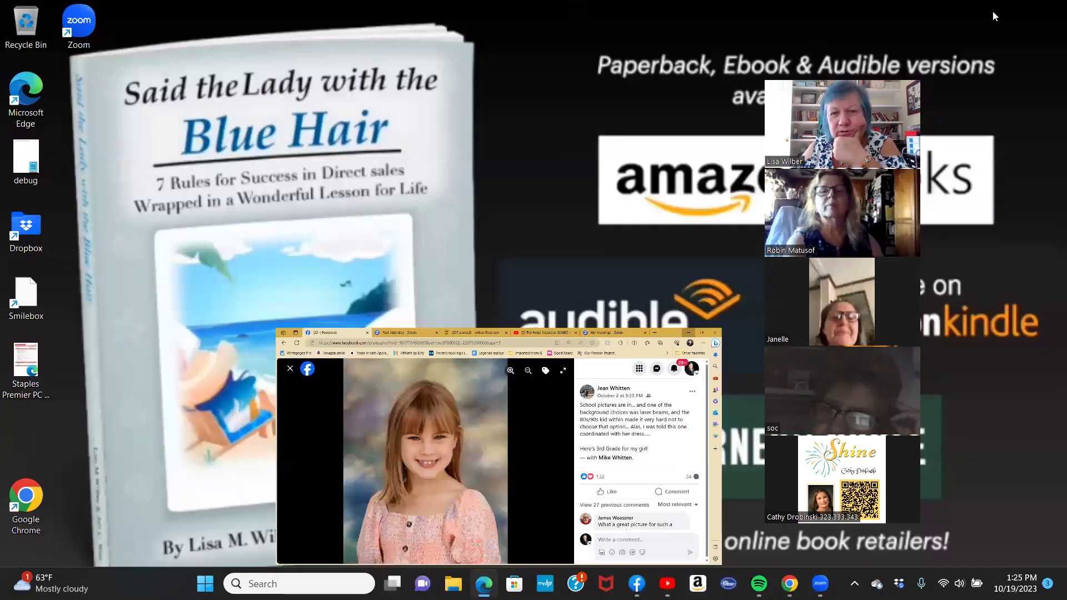
Hide the Facebook window and return to the SendOutCards browser.
{"action": "key", "text": "super+Down"}
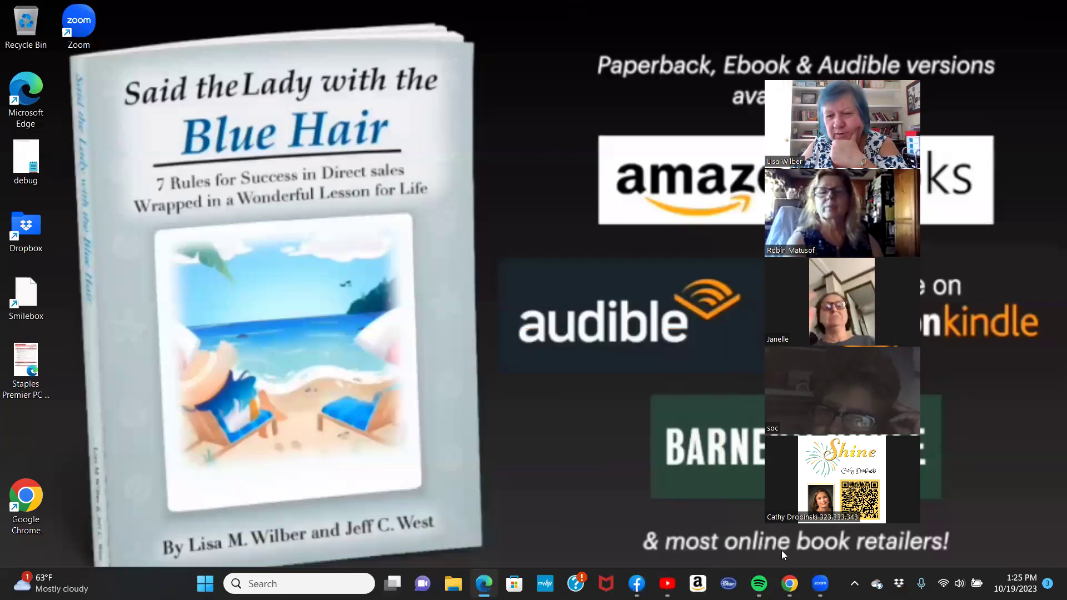
{"action": "left_click", "coordinate": [790, 584]}
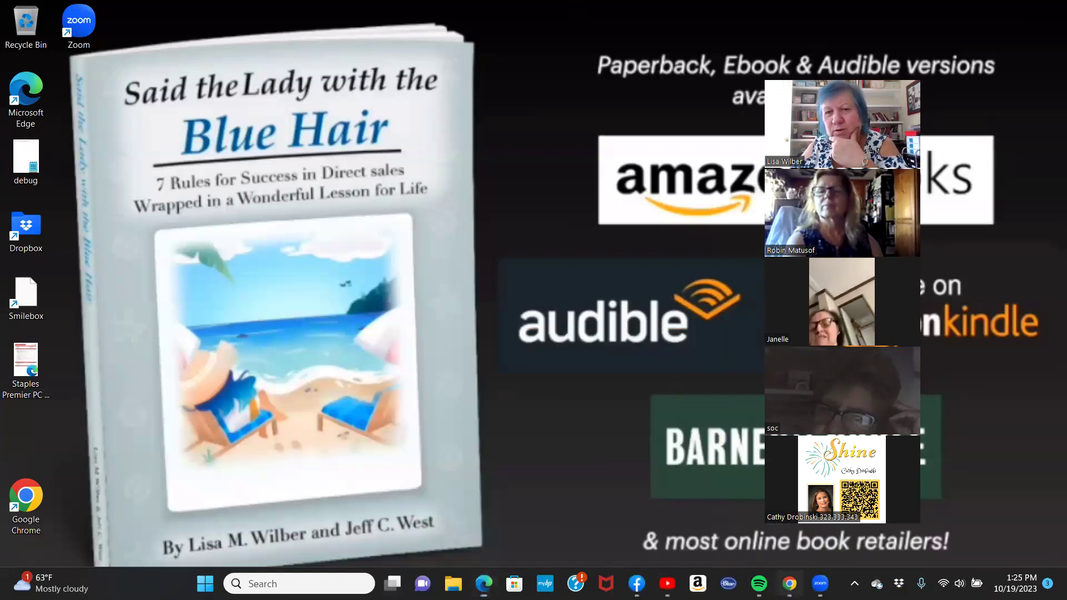
{"action": "scroll", "coordinate": [506, 426], "scroll_direction": "down", "scroll_amount": 2}
{"action": "scroll", "coordinate": [505, 424], "scroll_direction": "up", "scroll_amount": 3}
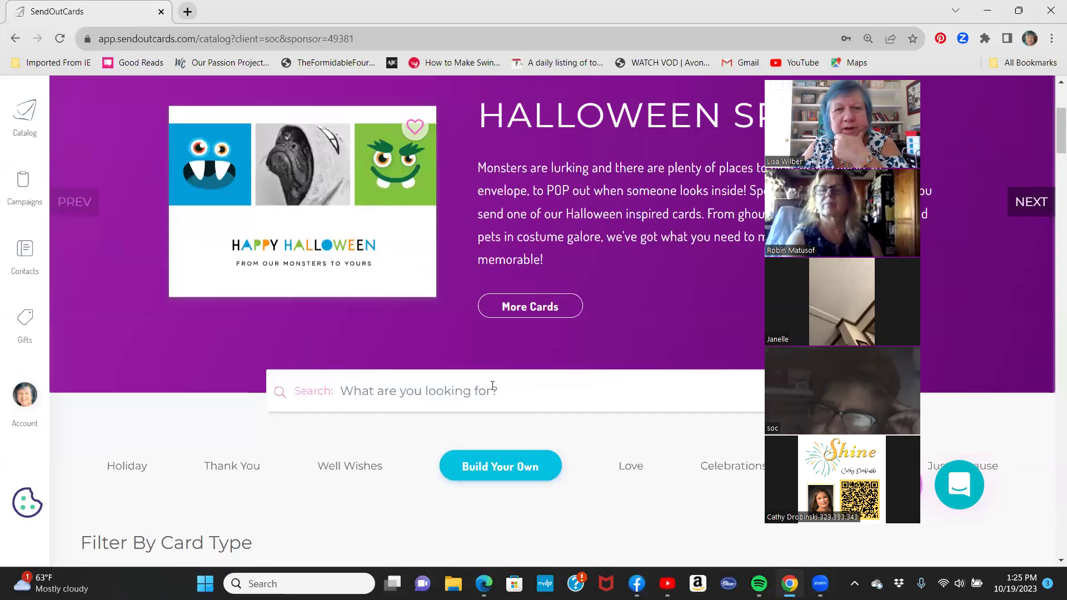
Open the full Halloween card collection and preview the Boo Photo Card.
{"action": "left_click", "coordinate": [518, 308]}
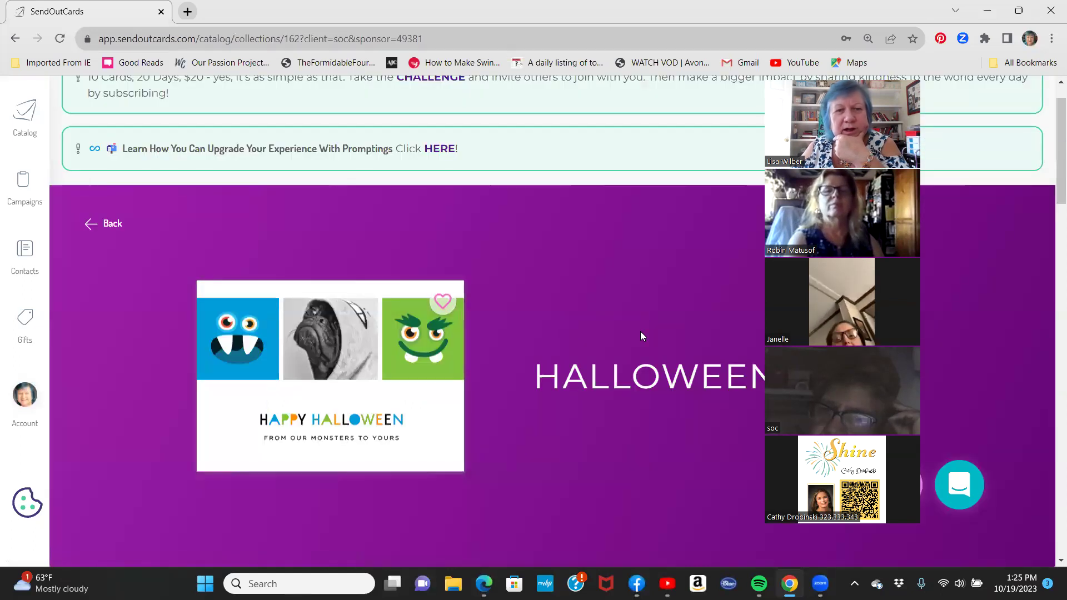
{"action": "scroll", "coordinate": [641, 332], "scroll_direction": "down", "scroll_amount": 4}
{"action": "scroll", "coordinate": [642, 336], "scroll_direction": "down", "scroll_amount": 3}
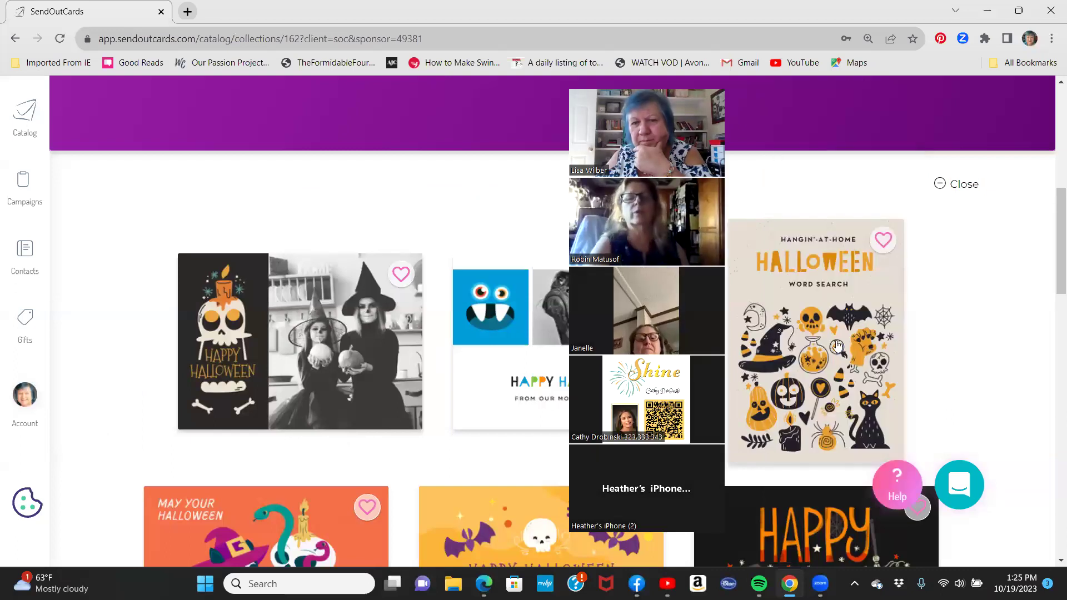
{"action": "scroll", "coordinate": [840, 347], "scroll_direction": "down", "scroll_amount": 5}
{"action": "scroll", "coordinate": [839, 348], "scroll_direction": "down", "scroll_amount": 3}
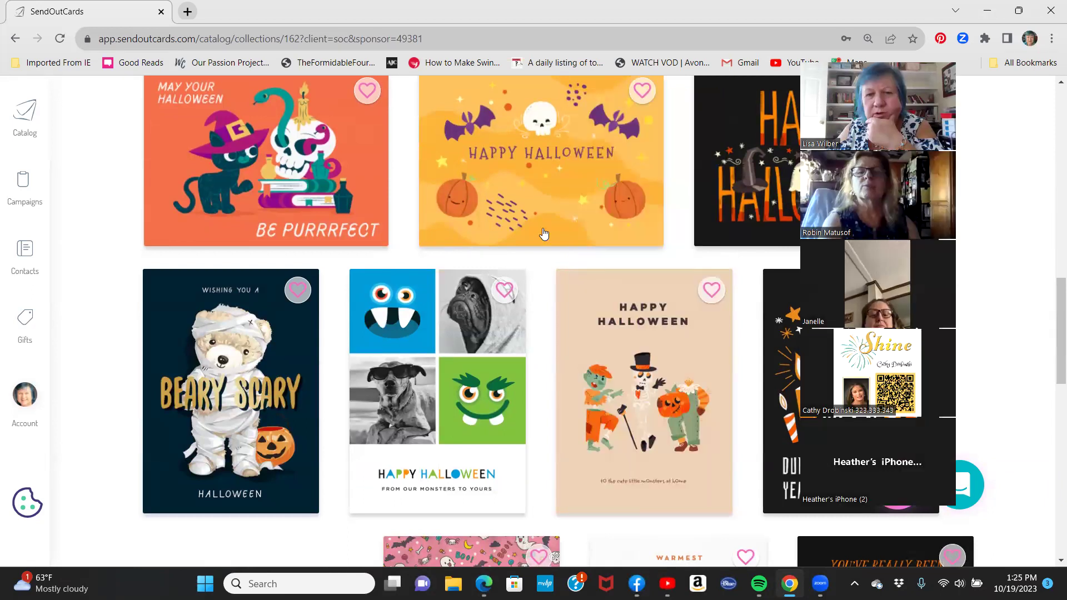
{"action": "scroll", "coordinate": [544, 233], "scroll_direction": "down", "scroll_amount": 12}
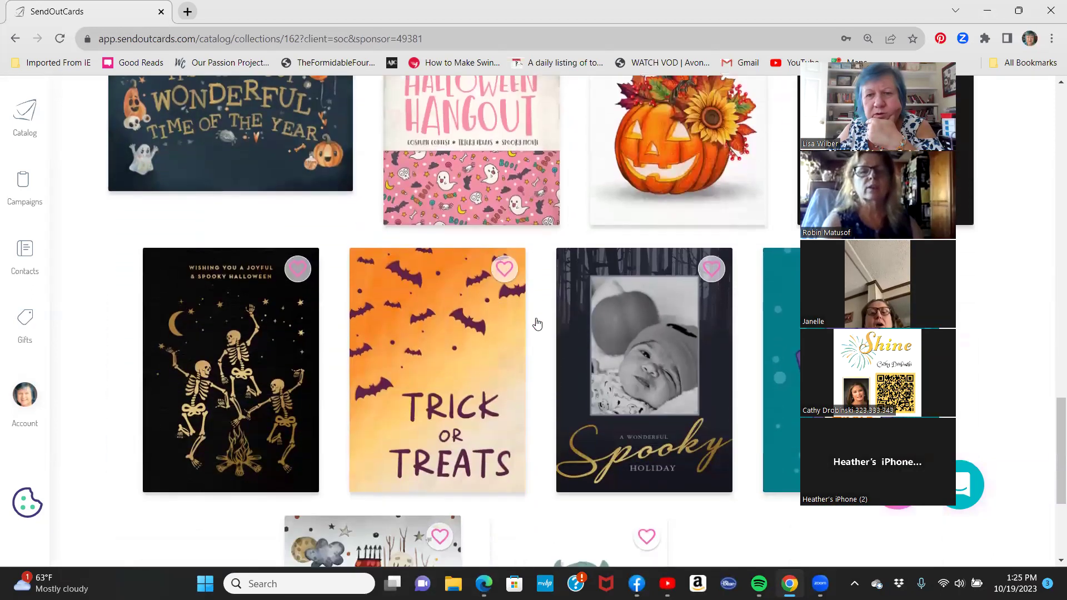
{"action": "scroll", "coordinate": [538, 323], "scroll_direction": "down", "scroll_amount": 3}
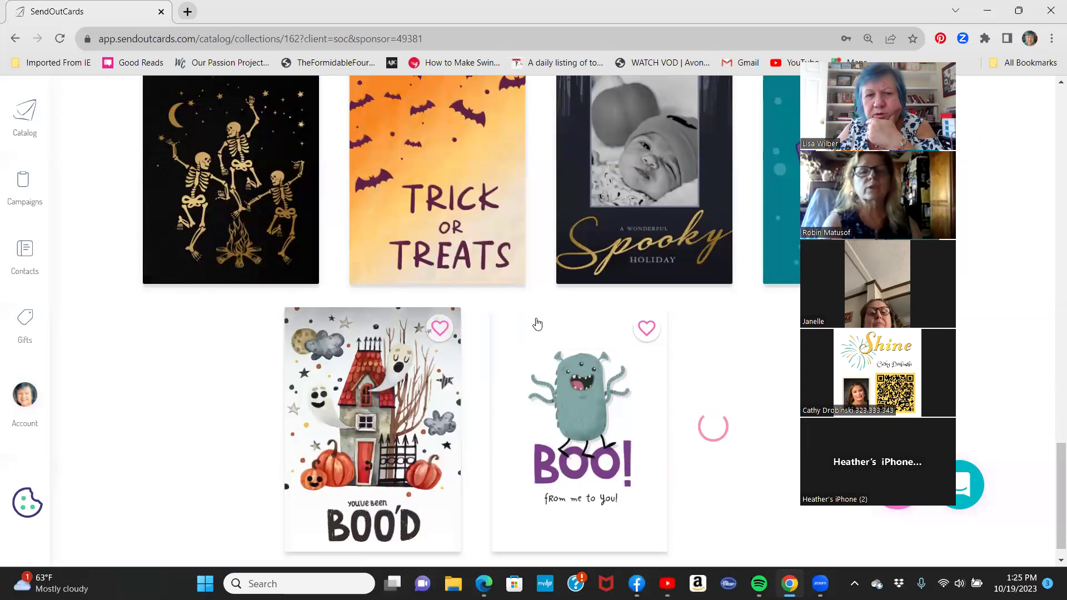
{"action": "scroll", "coordinate": [537, 324], "scroll_direction": "down", "scroll_amount": 1}
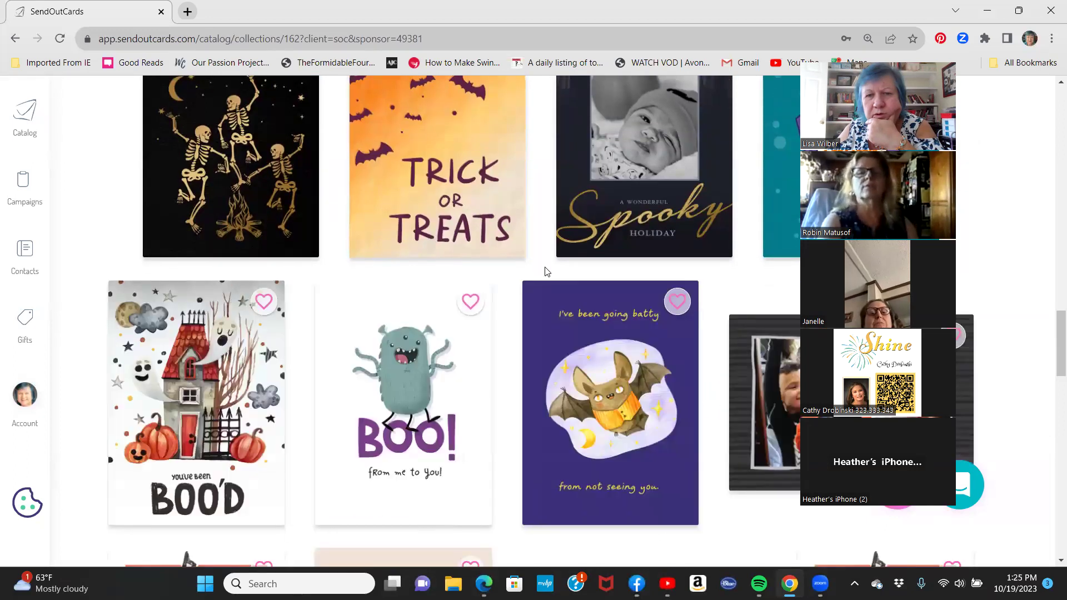
{"action": "scroll", "coordinate": [545, 271], "scroll_direction": "down", "scroll_amount": 5}
{"action": "scroll", "coordinate": [545, 271], "scroll_direction": "down", "scroll_amount": 4}
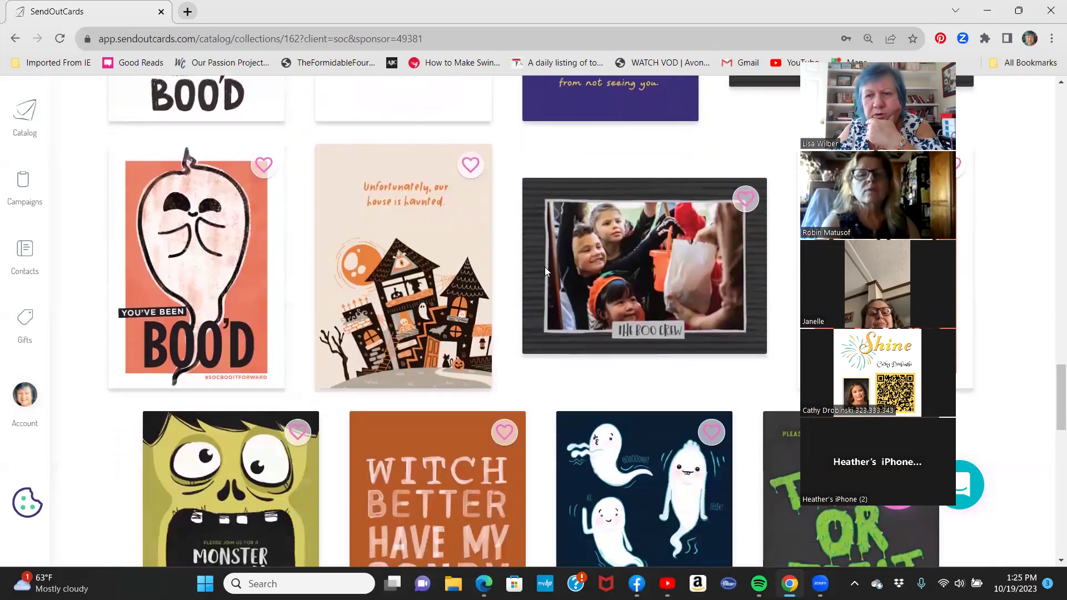
{"action": "scroll", "coordinate": [545, 272], "scroll_direction": "down", "scroll_amount": 4}
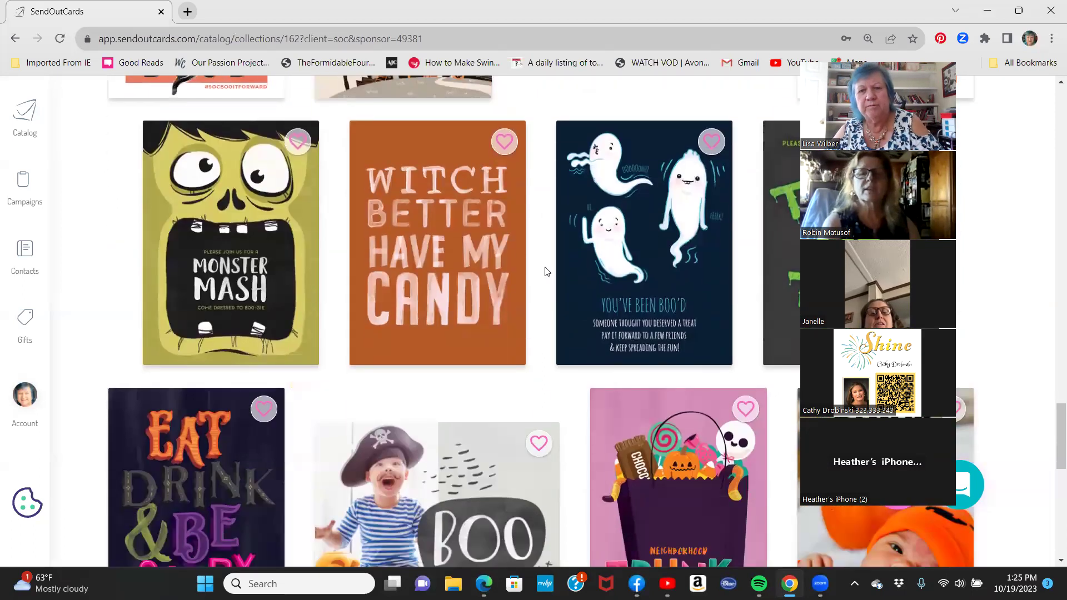
{"action": "scroll", "coordinate": [545, 271], "scroll_direction": "down", "scroll_amount": 4}
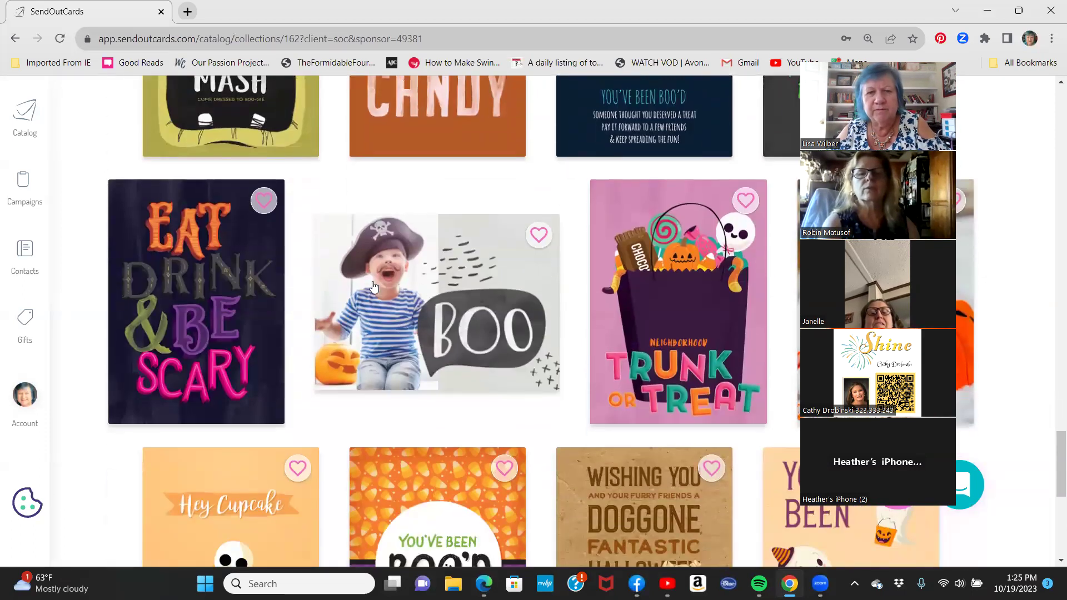
{"action": "scroll", "coordinate": [459, 308], "scroll_direction": "down", "scroll_amount": 2}
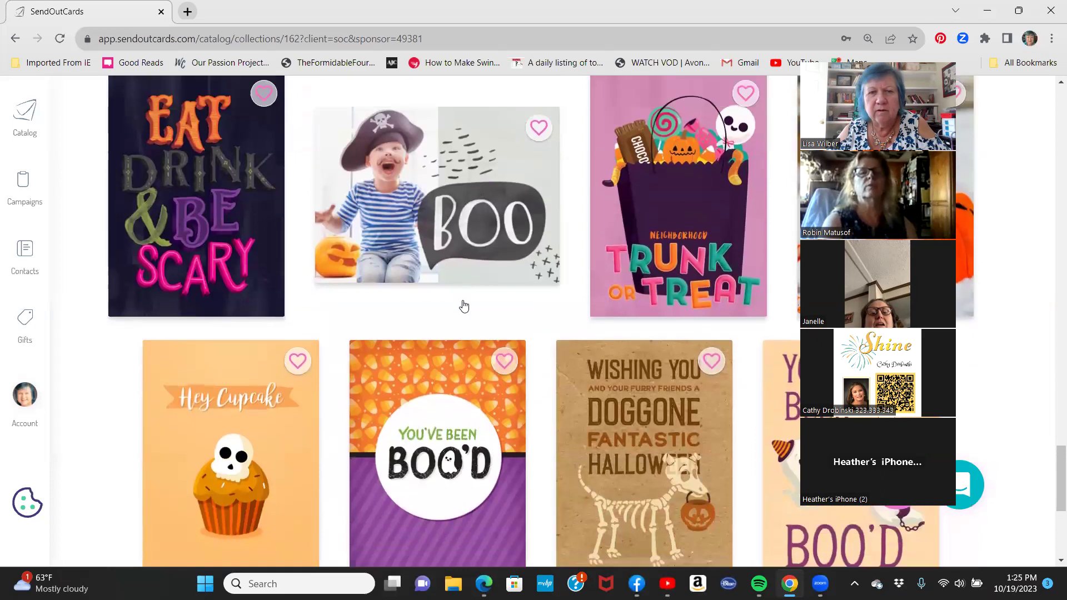
{"action": "scroll", "coordinate": [439, 283], "scroll_direction": "up", "scroll_amount": 2}
{"action": "left_click", "coordinate": [438, 282]}
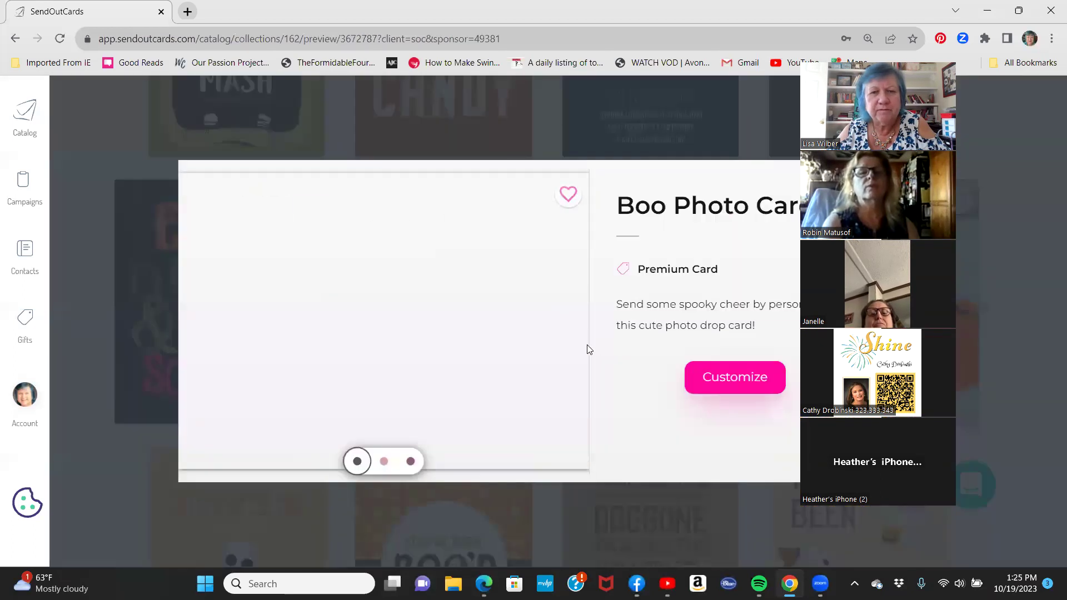
Customize the Boo card as a flat card on standard paper in the current editor.
{"action": "left_click", "coordinate": [742, 384]}
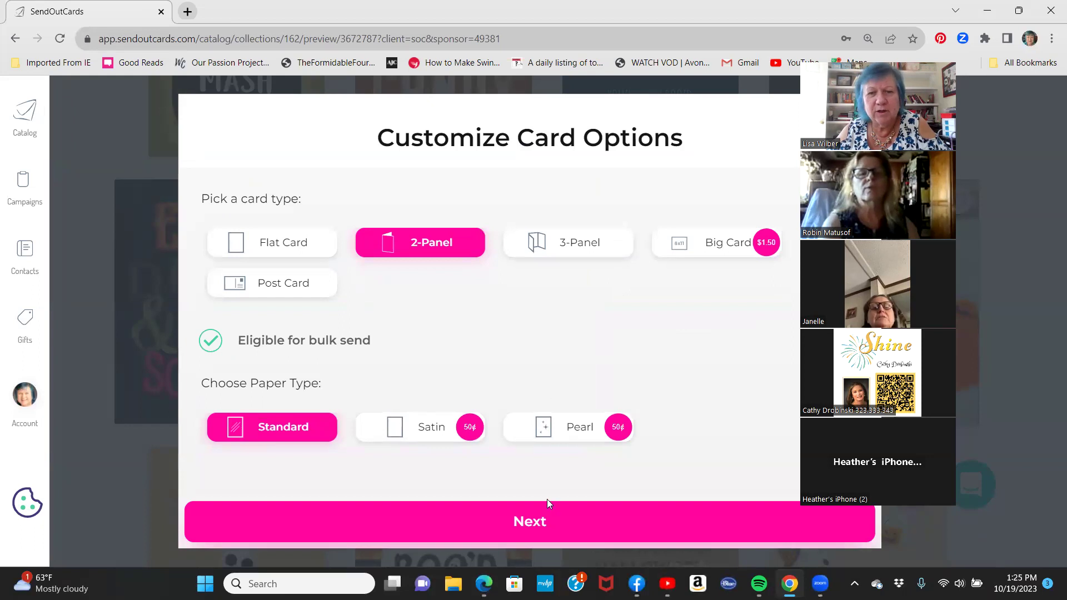
{"action": "left_click", "coordinate": [525, 522]}
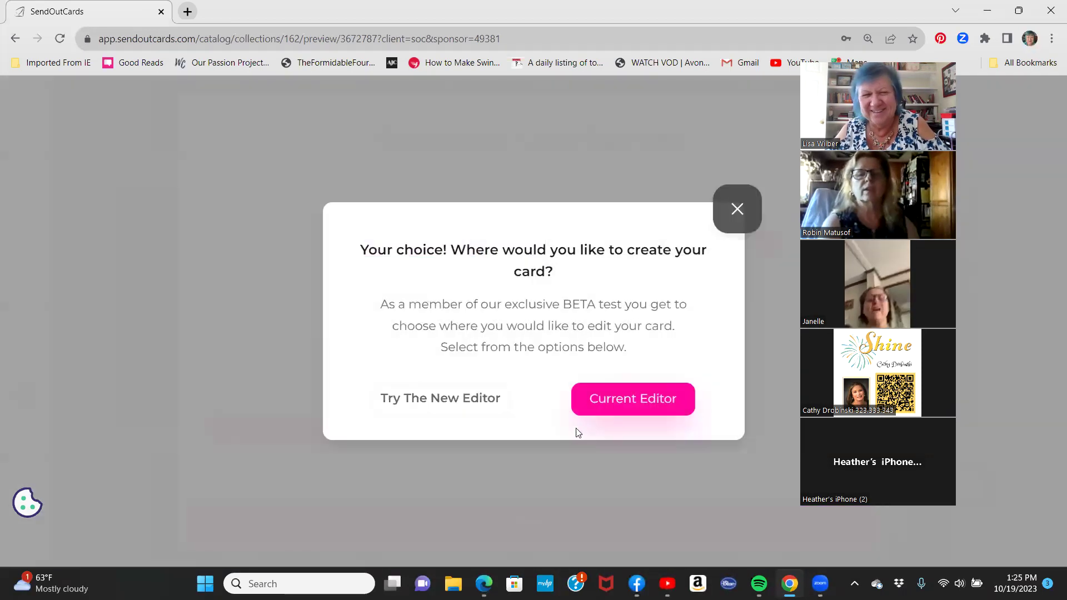
{"action": "left_click", "coordinate": [736, 214]}
{"action": "left_click", "coordinate": [288, 241]}
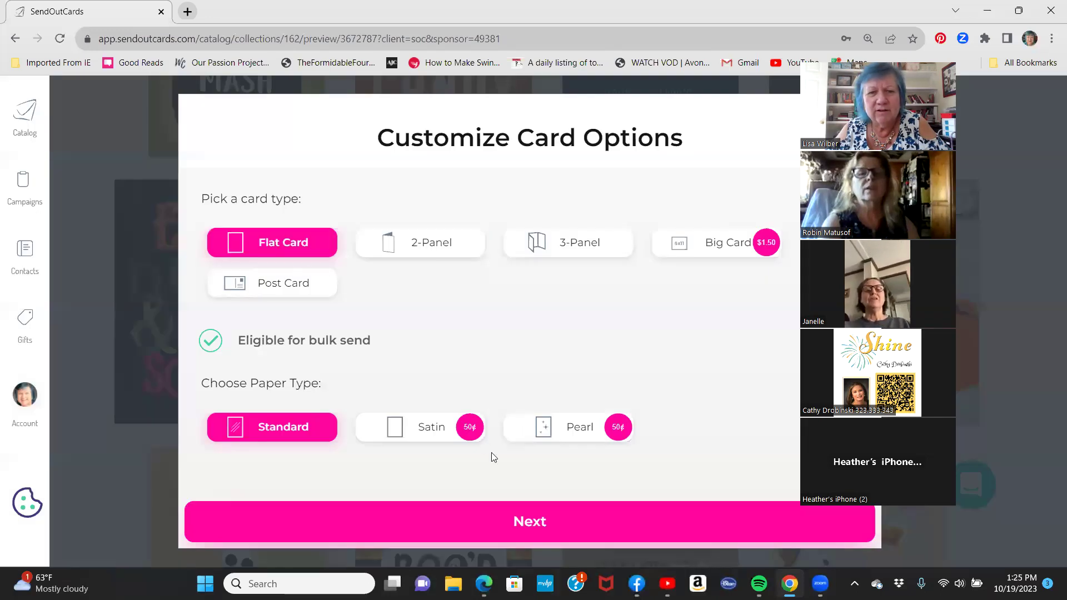
{"action": "left_click", "coordinate": [528, 526]}
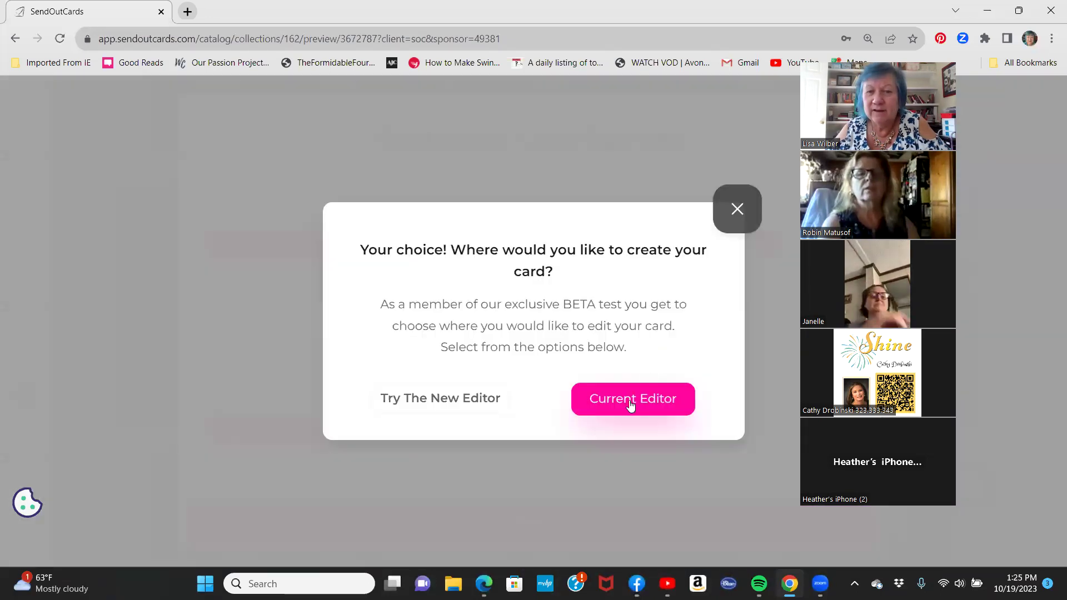
{"action": "left_click", "coordinate": [631, 406]}
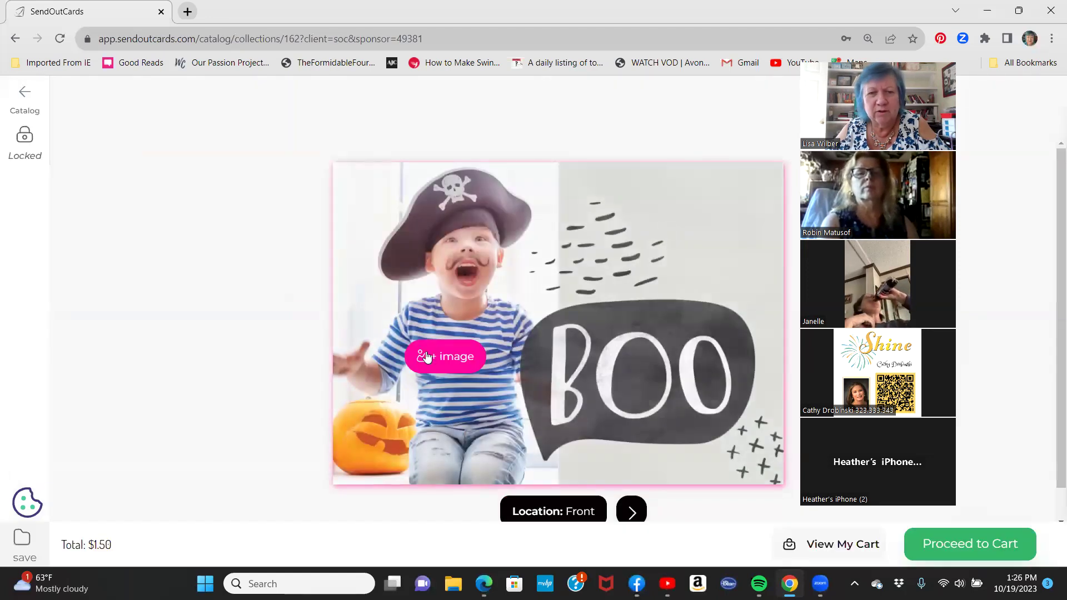
{"action": "left_click", "coordinate": [427, 357]}
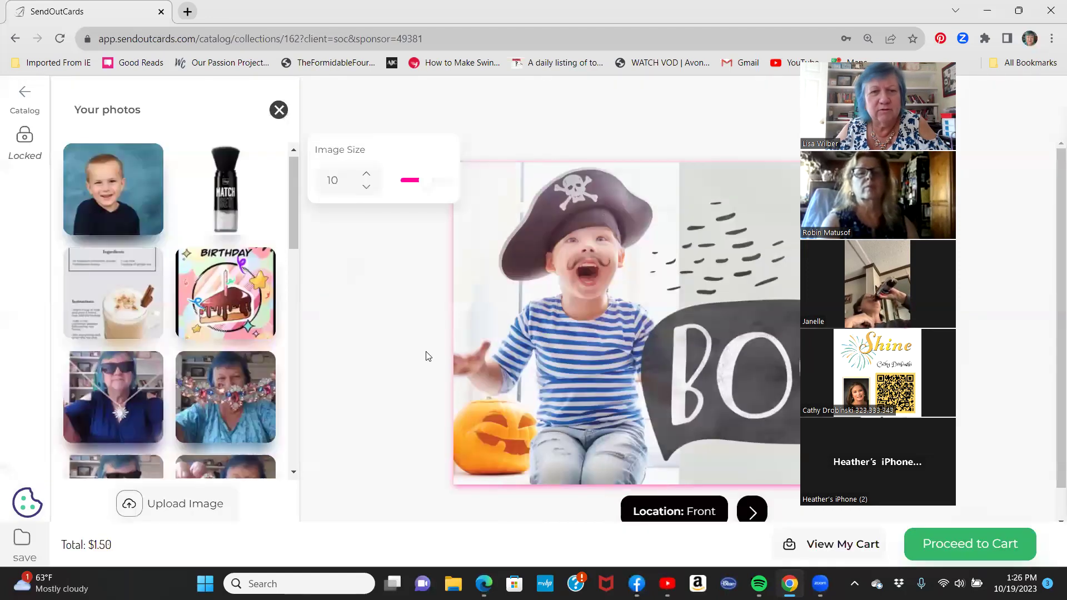
Upload the girl's photo from Downloads onto the card front, then turn to the back.
{"action": "left_click", "coordinate": [166, 506]}
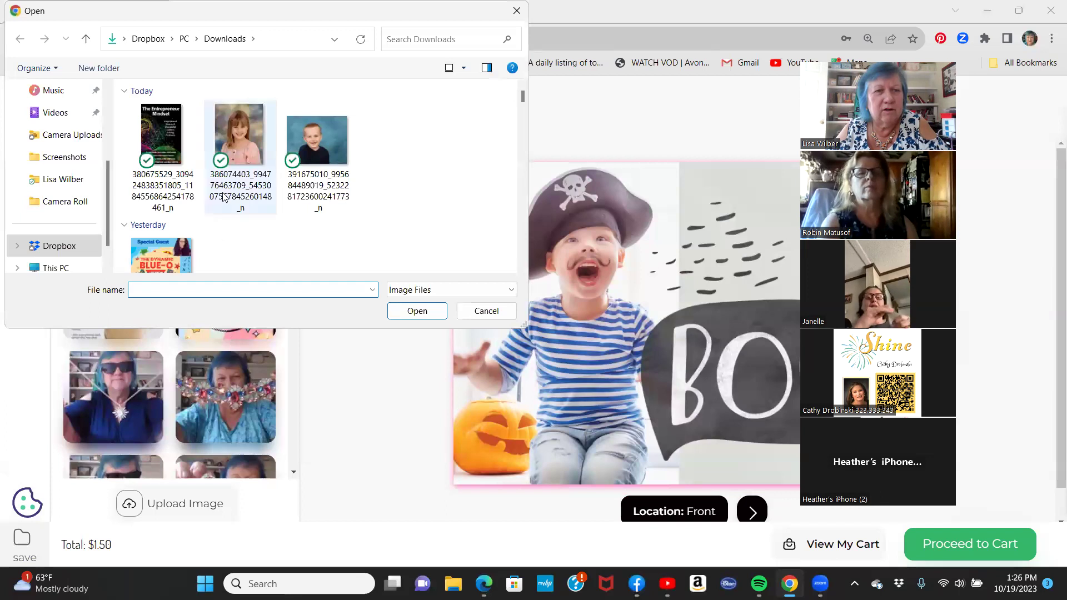
{"action": "double_click", "coordinate": [242, 126]}
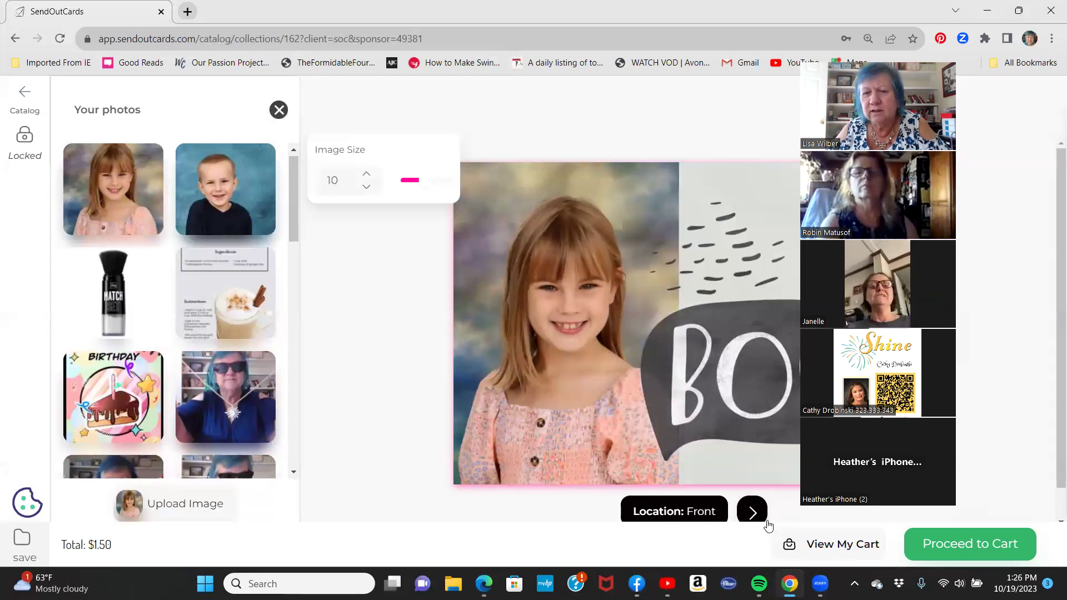
{"action": "left_click", "coordinate": [753, 512]}
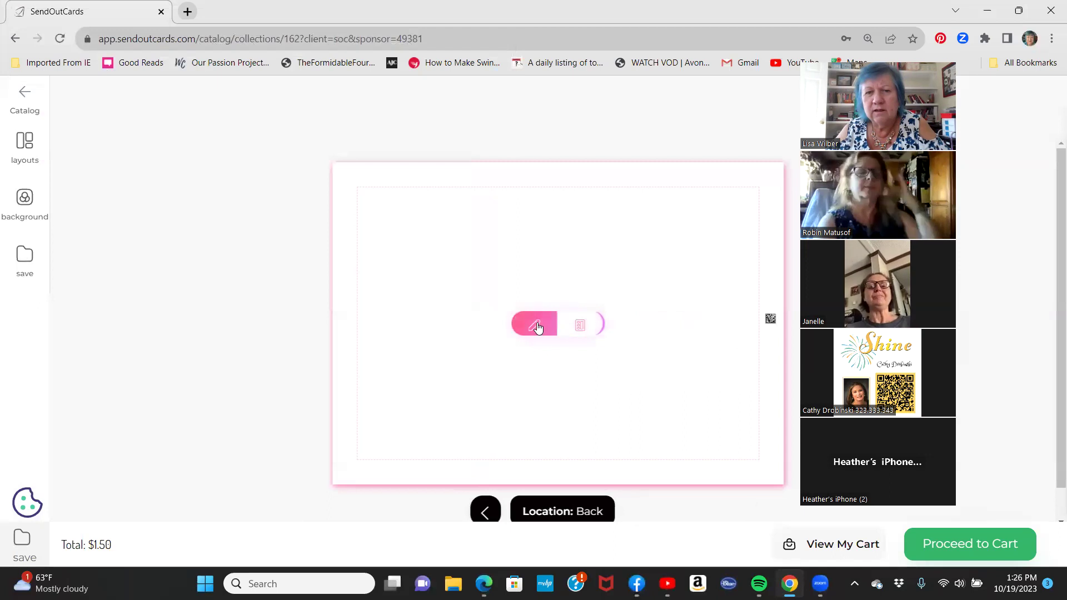
Write 'Happy Halloween!' and 'Enjoy your Boo Box!' on two lines of the card's back.
{"action": "left_click", "coordinate": [539, 321]}
{"action": "type", "text": "Happy "}
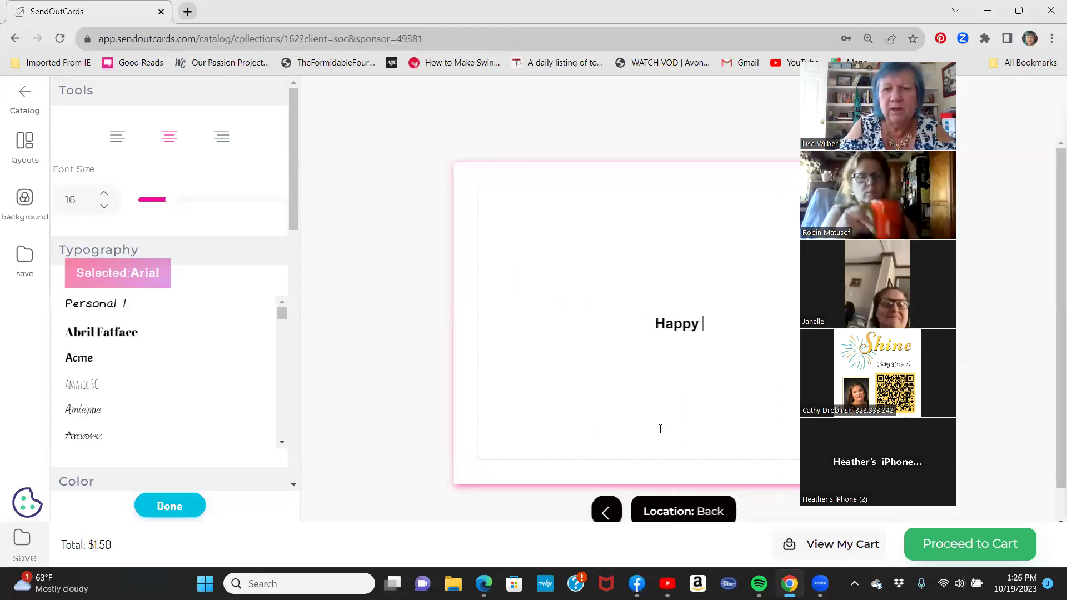
{"action": "type", "text": "Halloween!"}
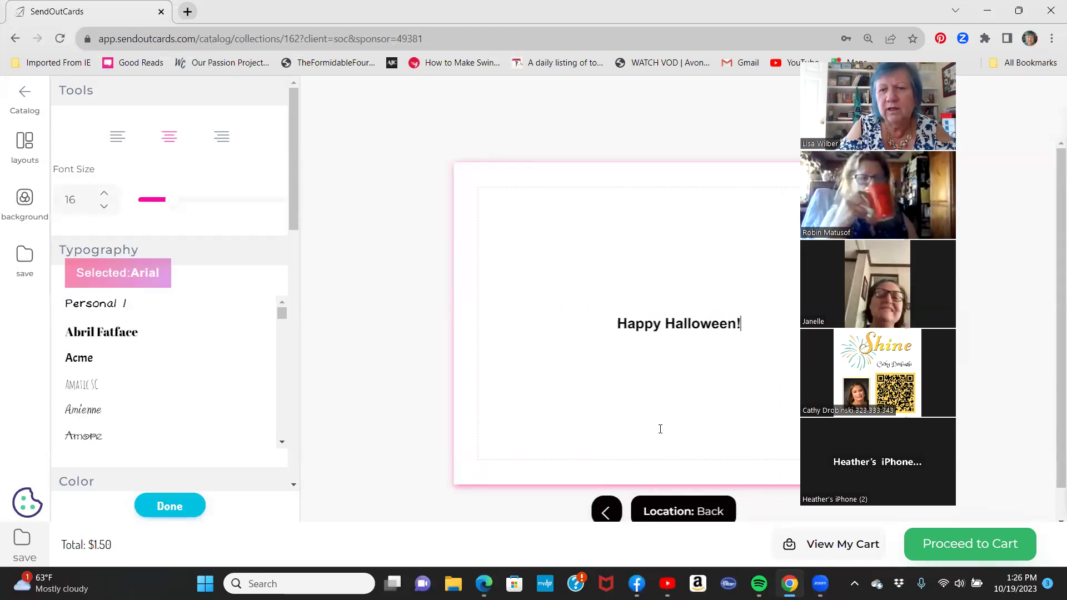
{"action": "key", "text": "Return"}
{"action": "type", "text": "Enjoy "}
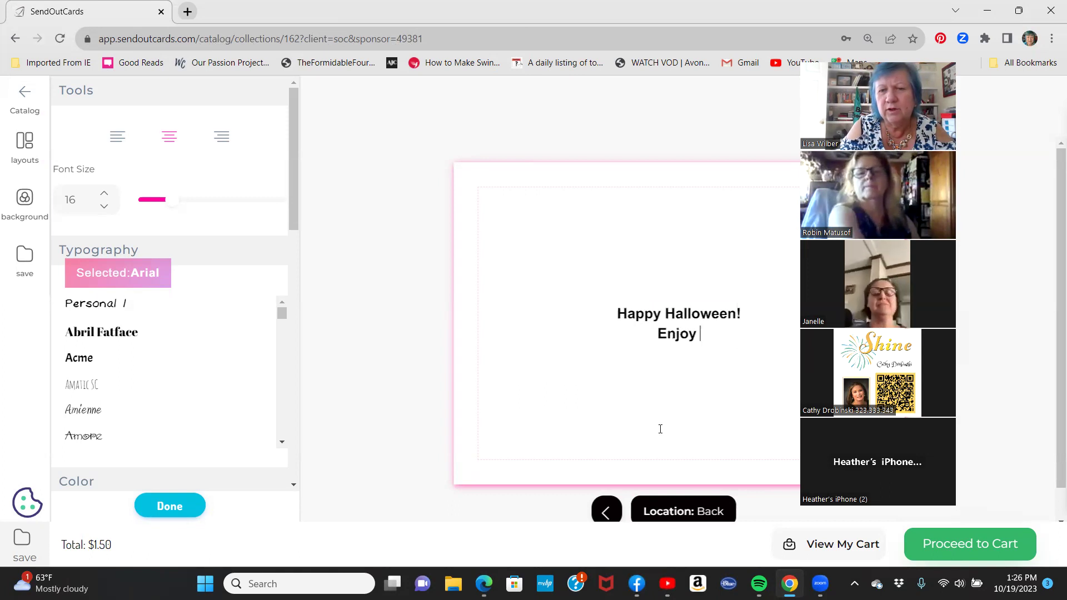
{"action": "type", "text": "your Boo Box1"}
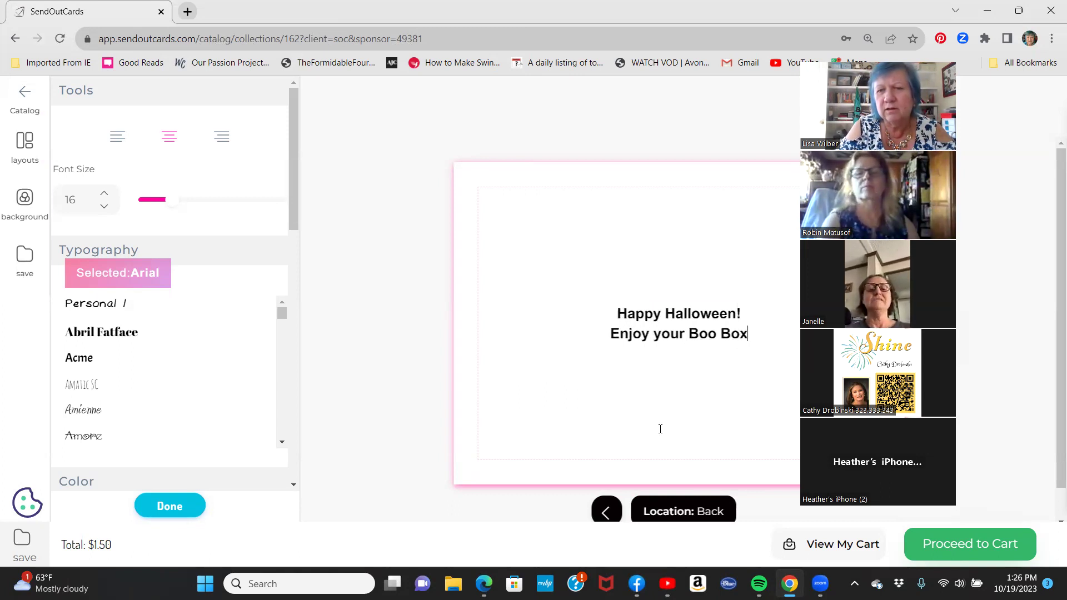
{"action": "key", "text": "BackSpace"}
{"action": "type", "text": "!"}
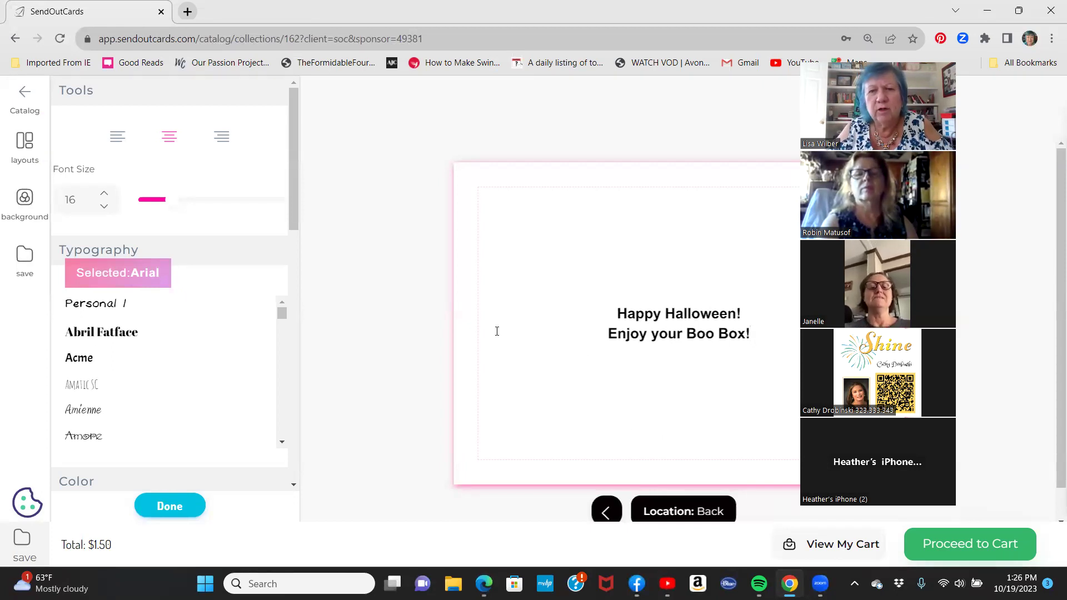
Give the back a gold (#e7b21c) background and move the card to the cart.
{"action": "left_click", "coordinate": [26, 201]}
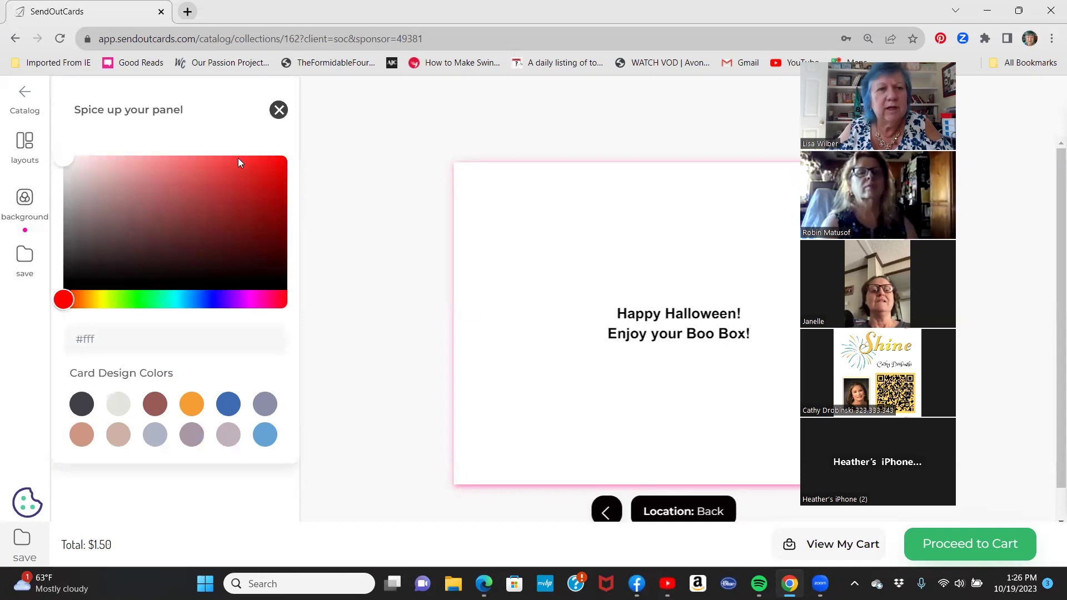
{"action": "left_click", "coordinate": [91, 296]}
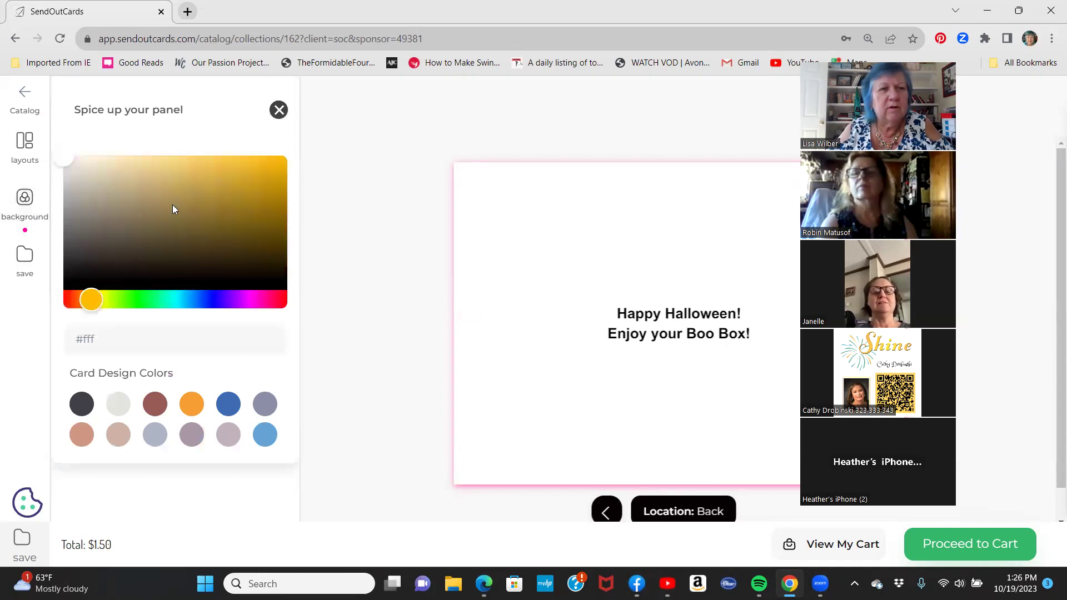
{"action": "left_click", "coordinate": [261, 168]}
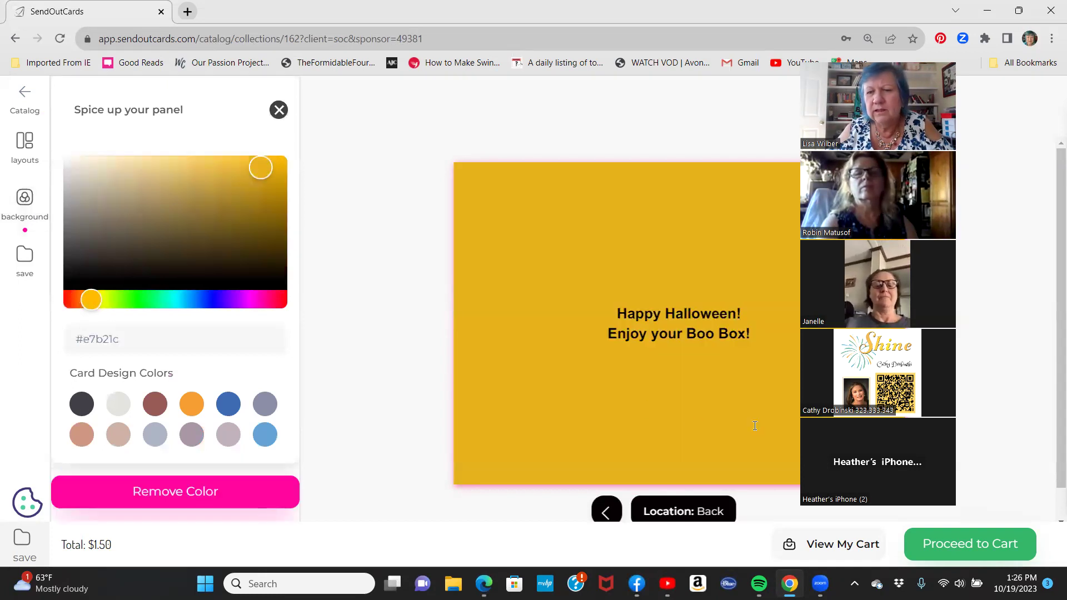
{"action": "left_click", "coordinate": [962, 549]}
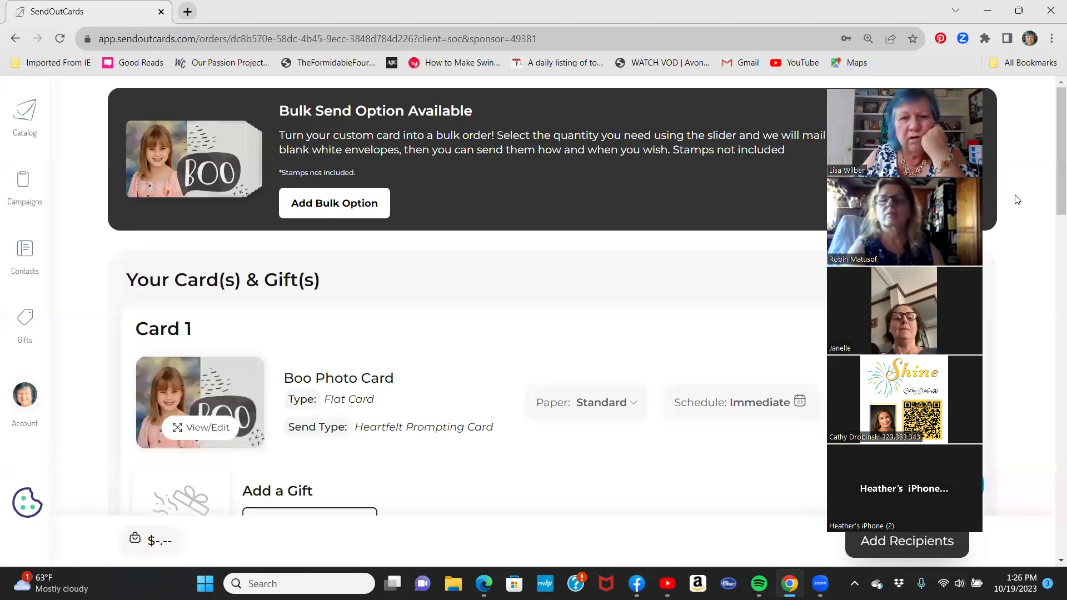
Search the contact list by the recipient's name and add the matching contact as sole recipient.
{"action": "scroll", "coordinate": [748, 323], "scroll_direction": "down", "scroll_amount": 4}
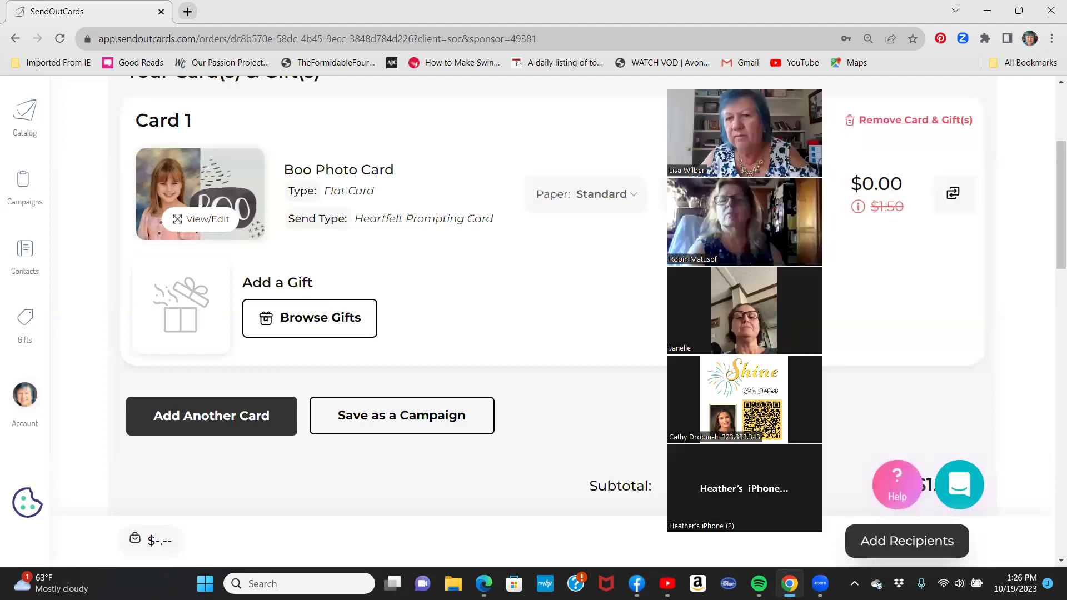
{"action": "left_click", "coordinate": [914, 542]}
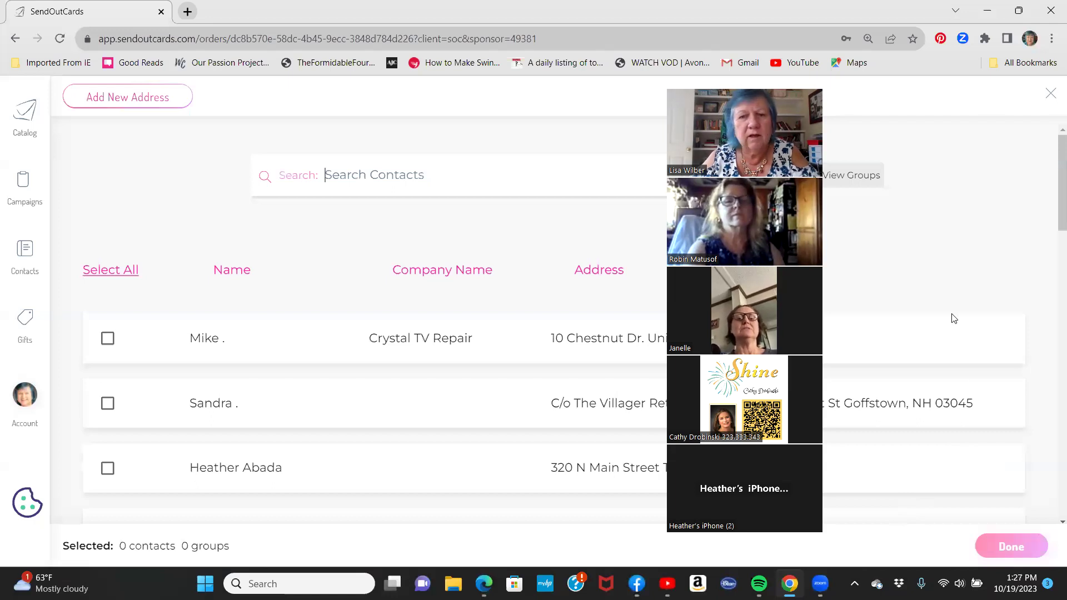
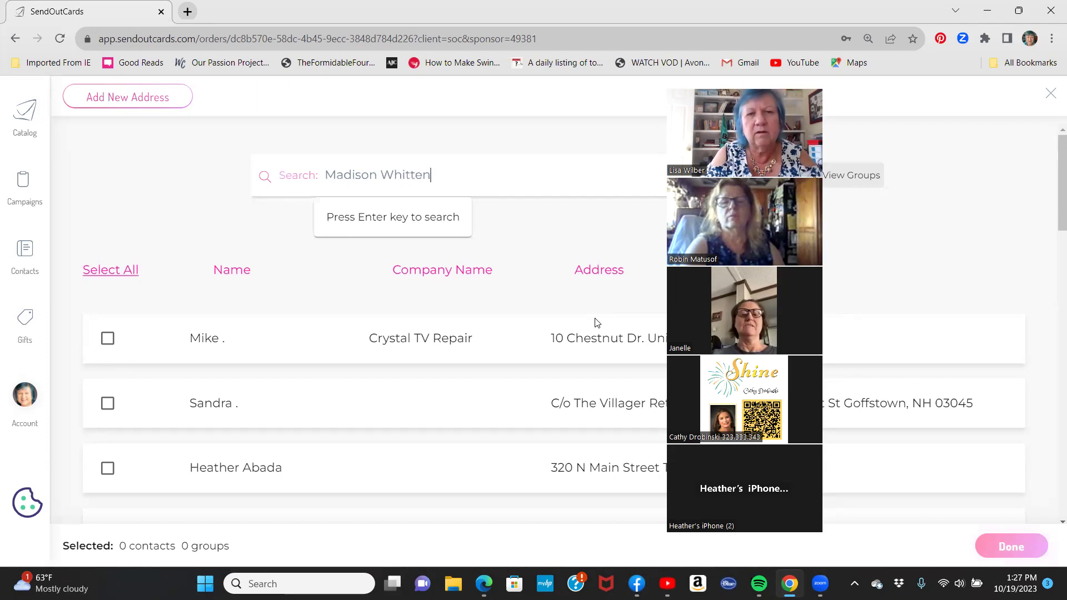
{"action": "key", "text": "Return"}
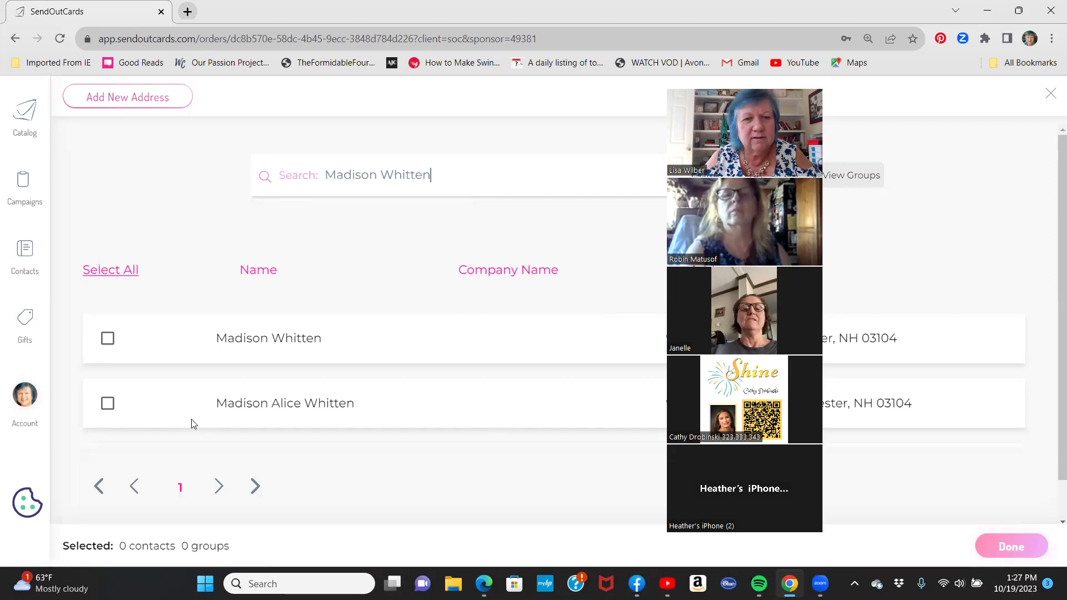
{"action": "left_click", "coordinate": [108, 404]}
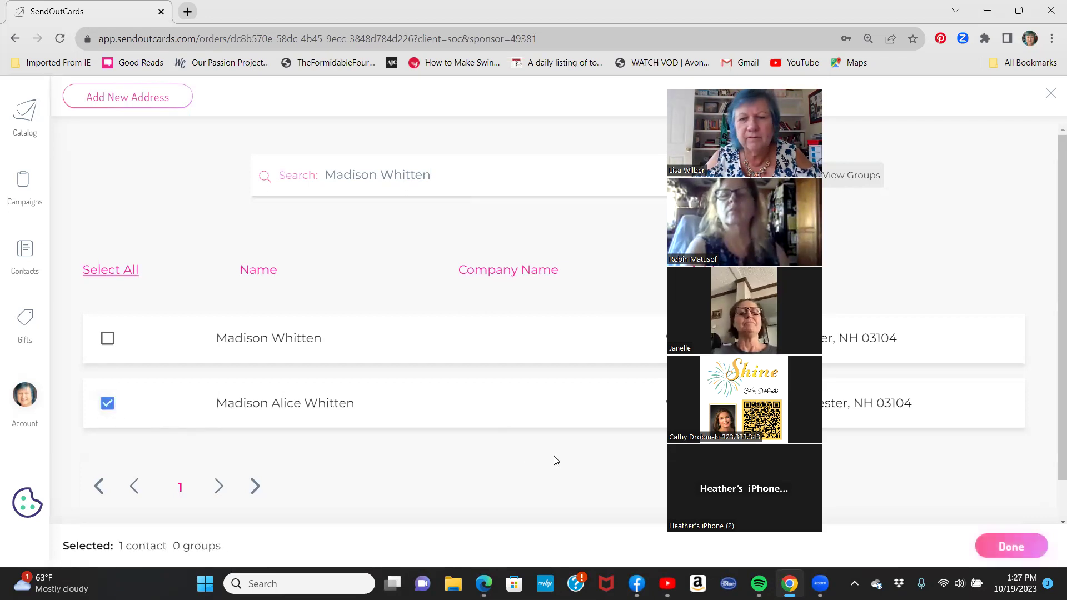
{"action": "left_click", "coordinate": [1012, 548]}
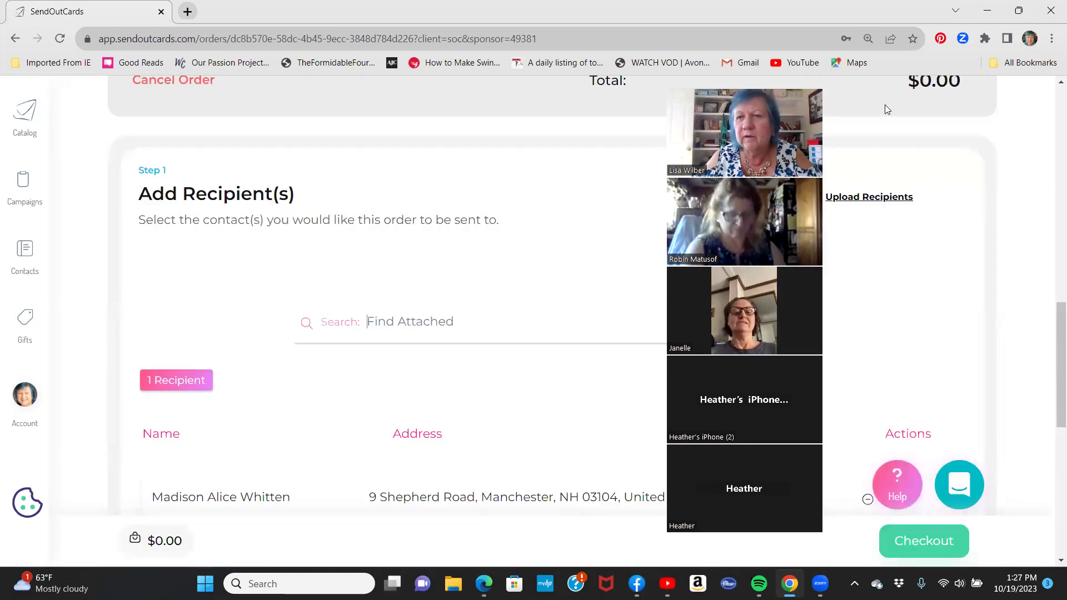
{"action": "scroll", "coordinate": [773, 342], "scroll_direction": "down", "scroll_amount": 2}
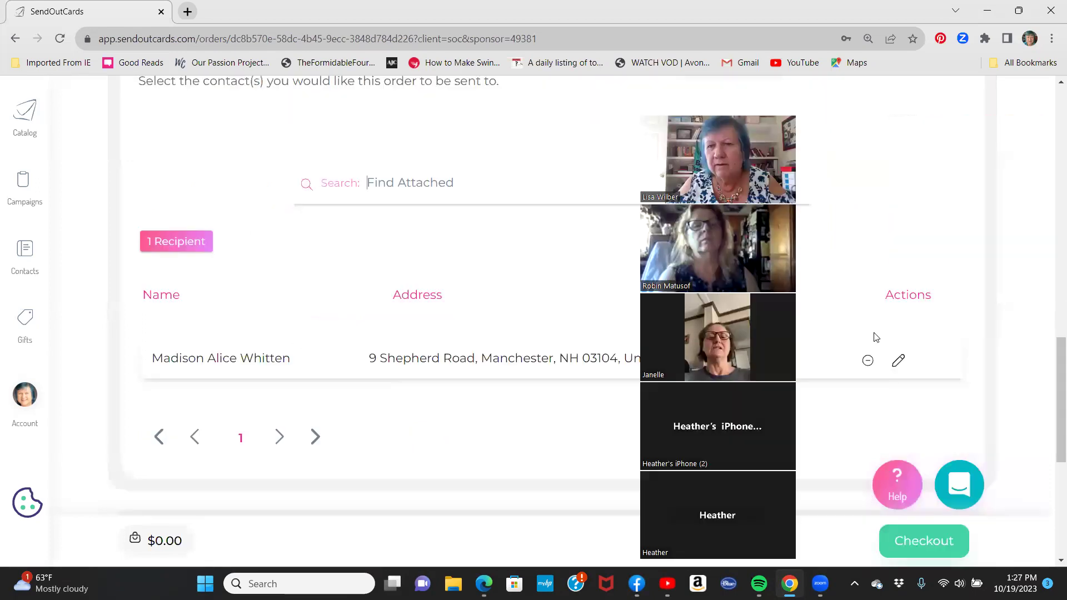
{"action": "scroll", "coordinate": [506, 381], "scroll_direction": "up", "scroll_amount": 10}
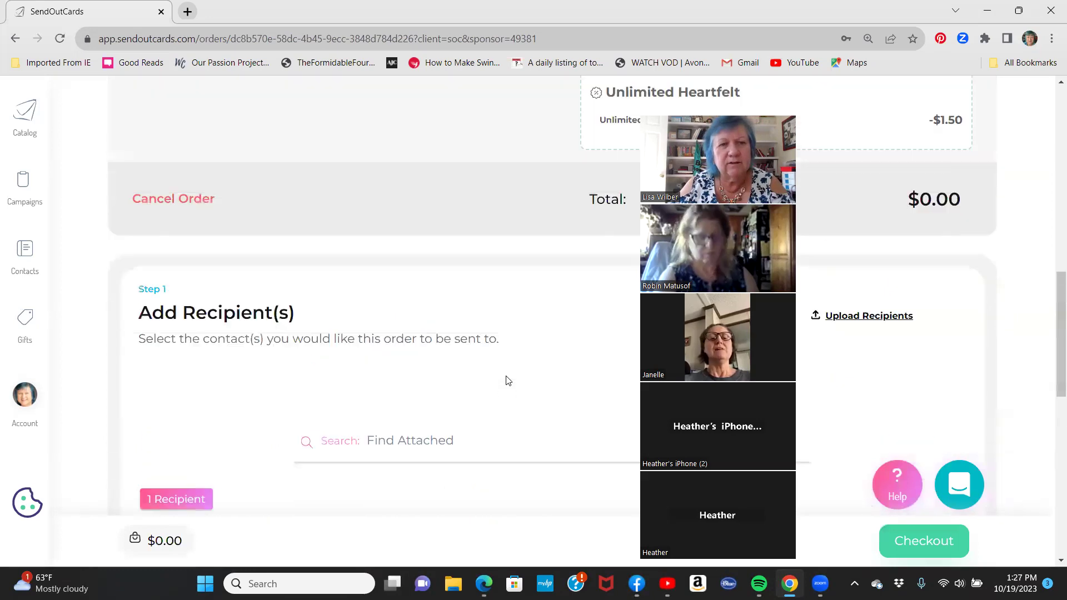
{"action": "scroll", "coordinate": [506, 381], "scroll_direction": "up", "scroll_amount": 2}
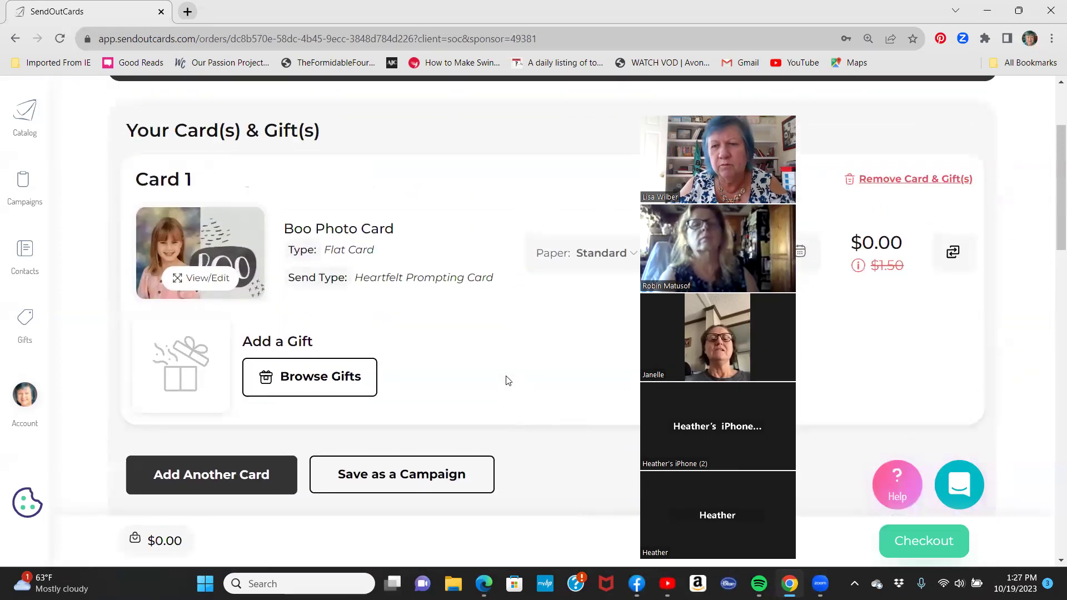
{"action": "scroll", "coordinate": [506, 381], "scroll_direction": "down", "scroll_amount": 5}
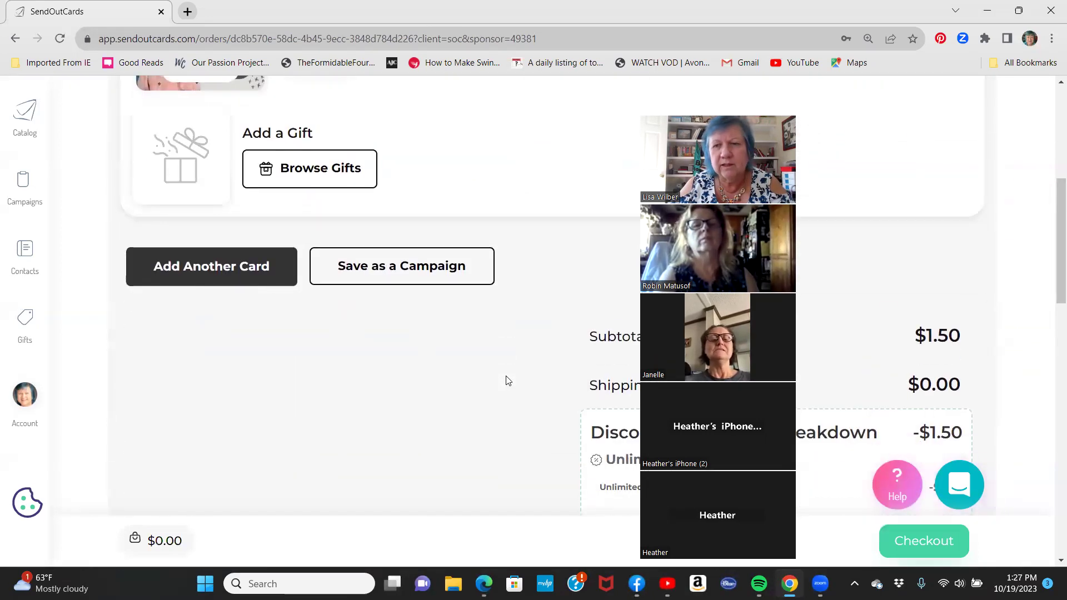
{"action": "scroll", "coordinate": [506, 380], "scroll_direction": "up", "scroll_amount": 3}
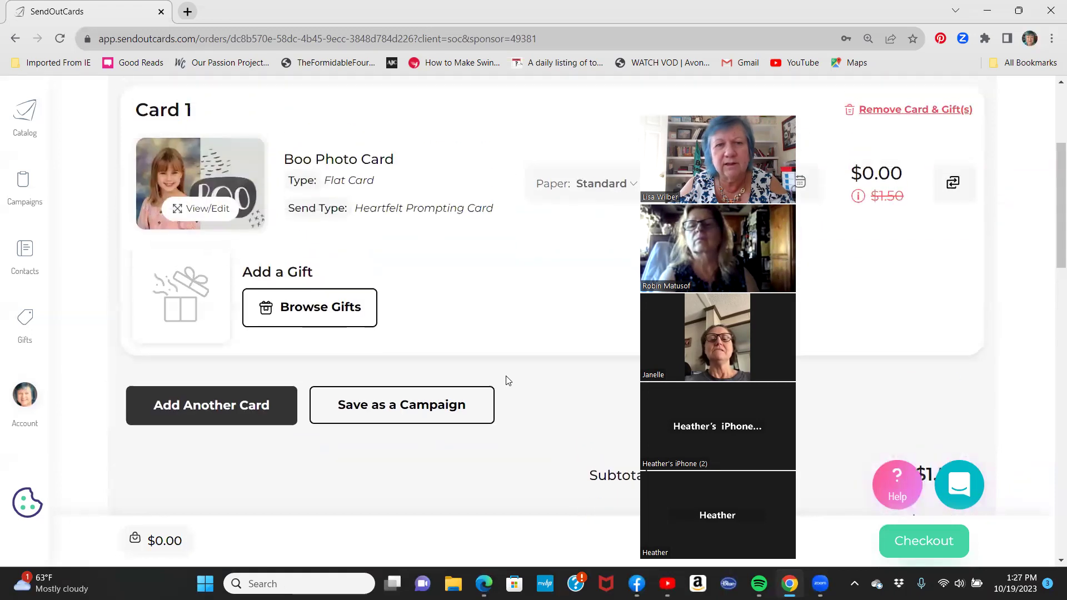
Browse the gift catalog's Halloween and Fall row to the $9.98 You've Been Boo'd gift.
{"action": "left_click", "coordinate": [289, 314]}
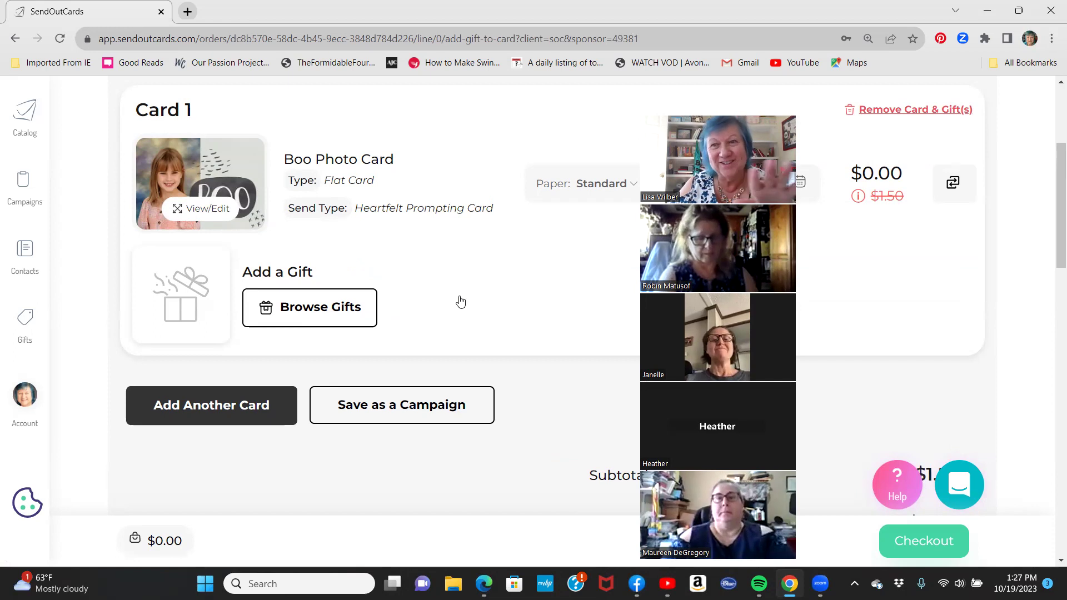
{"action": "scroll", "coordinate": [473, 334], "scroll_direction": "down", "scroll_amount": 5}
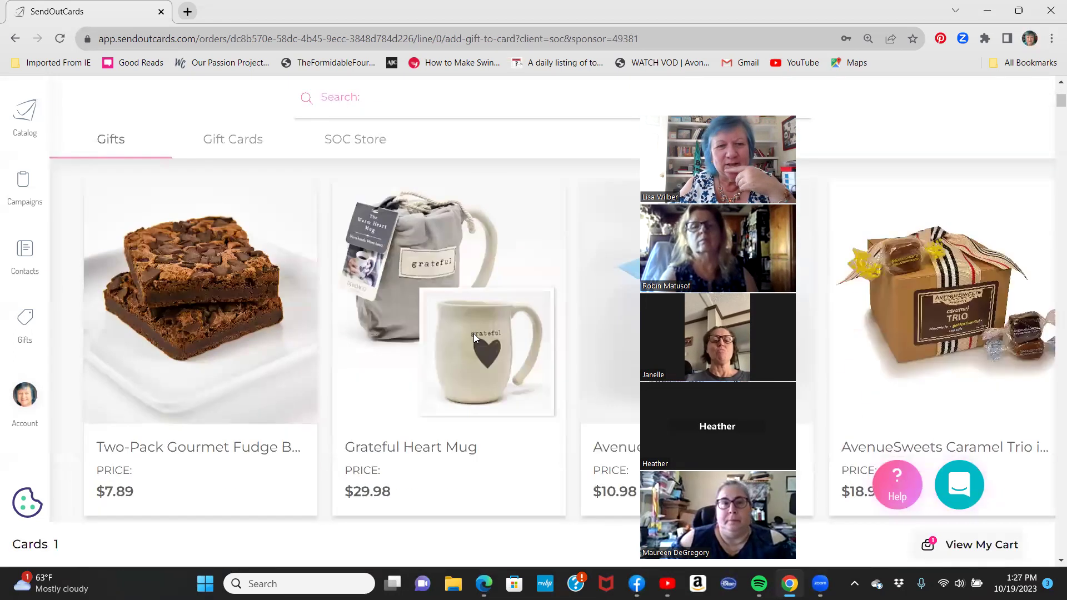
{"action": "scroll", "coordinate": [474, 338], "scroll_direction": "down", "scroll_amount": 8}
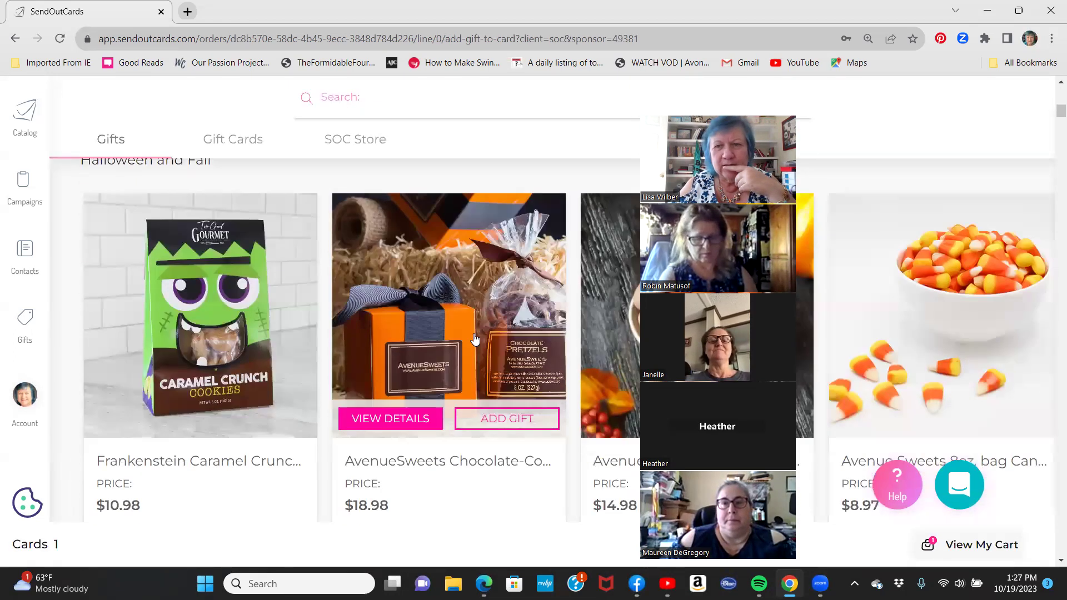
{"action": "scroll", "coordinate": [312, 496], "scroll_direction": "down", "scroll_amount": 1}
{"action": "left_click_drag", "start_coordinate": [269, 491], "coordinate": [638, 496]}
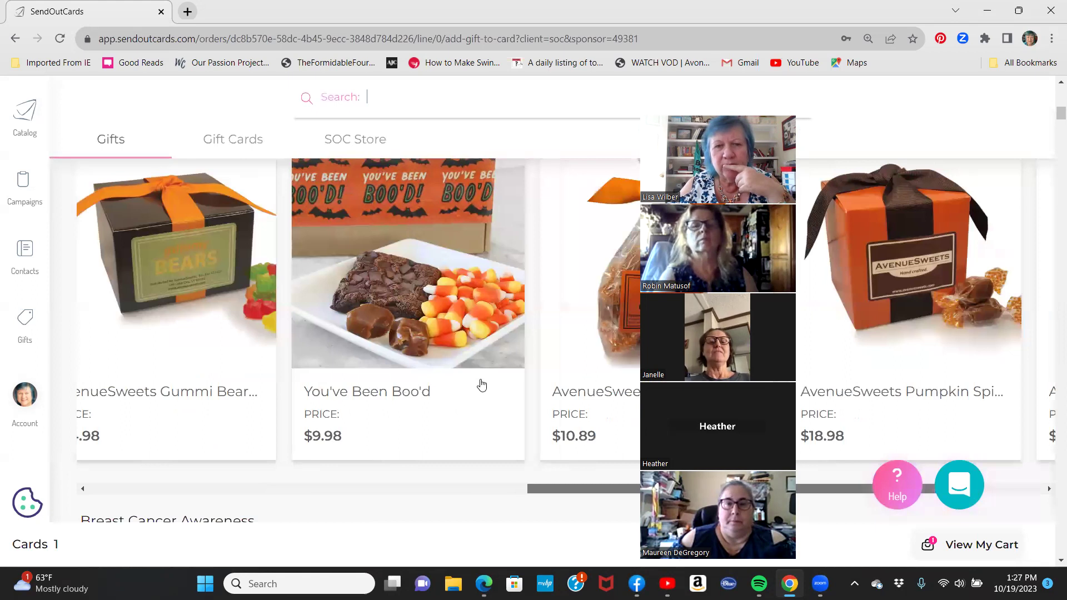
{"action": "mouse_move", "coordinate": [444, 358]}
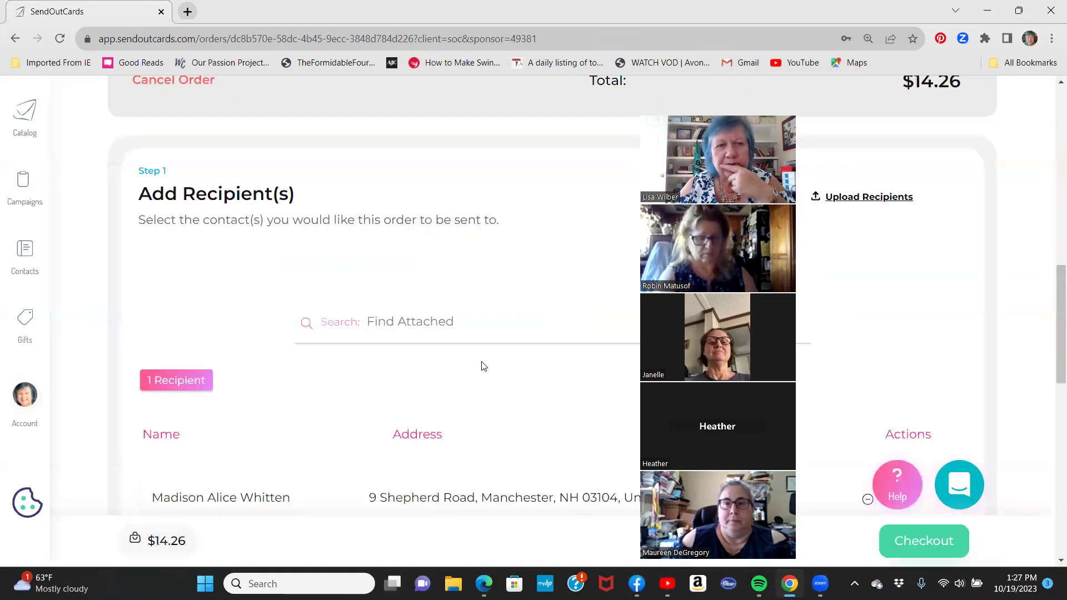
Check out and confirm sending the $14.26 Boo card-and-gift order, then close the confirmation.
{"action": "scroll", "coordinate": [482, 366], "scroll_direction": "up", "scroll_amount": 5}
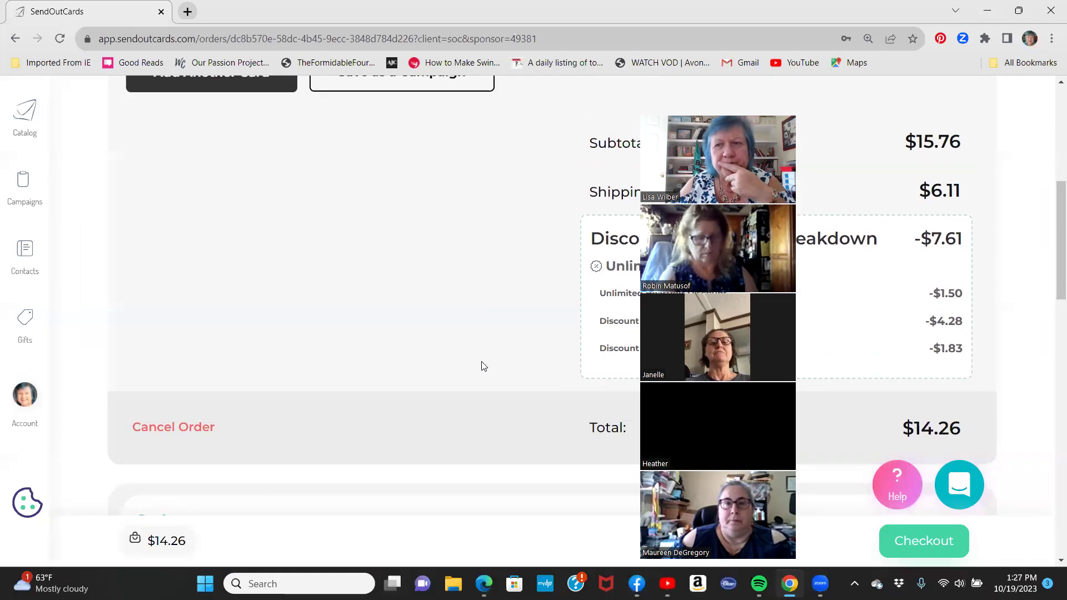
{"action": "scroll", "coordinate": [482, 366], "scroll_direction": "up", "scroll_amount": 2}
{"action": "scroll", "coordinate": [483, 366], "scroll_direction": "up", "scroll_amount": 4}
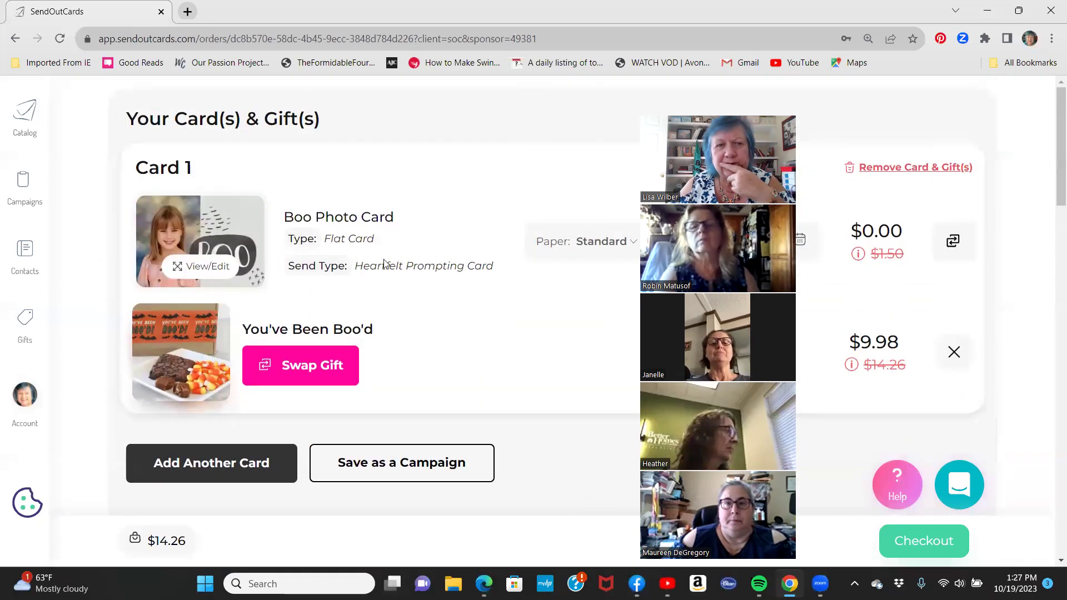
{"action": "scroll", "coordinate": [343, 362], "scroll_direction": "down", "scroll_amount": 10}
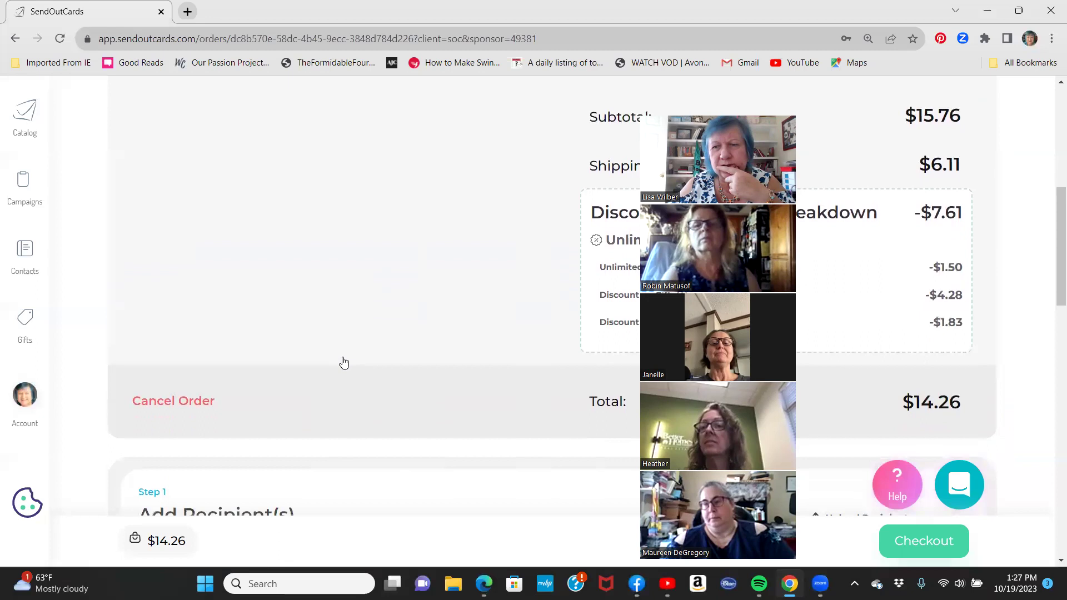
{"action": "scroll", "coordinate": [343, 363], "scroll_direction": "down", "scroll_amount": 4}
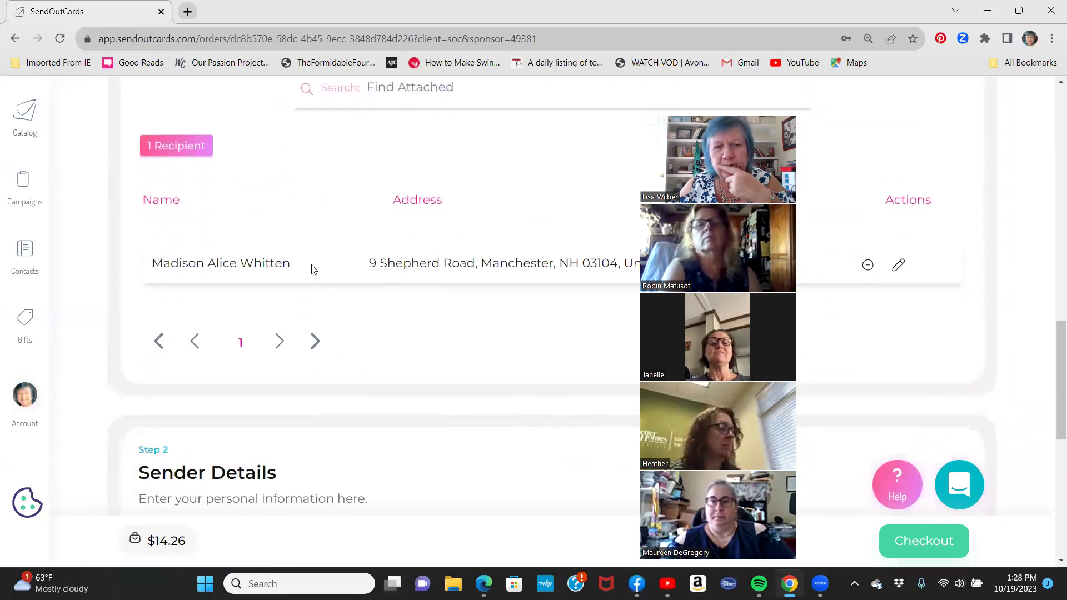
{"action": "left_click", "coordinate": [923, 541]}
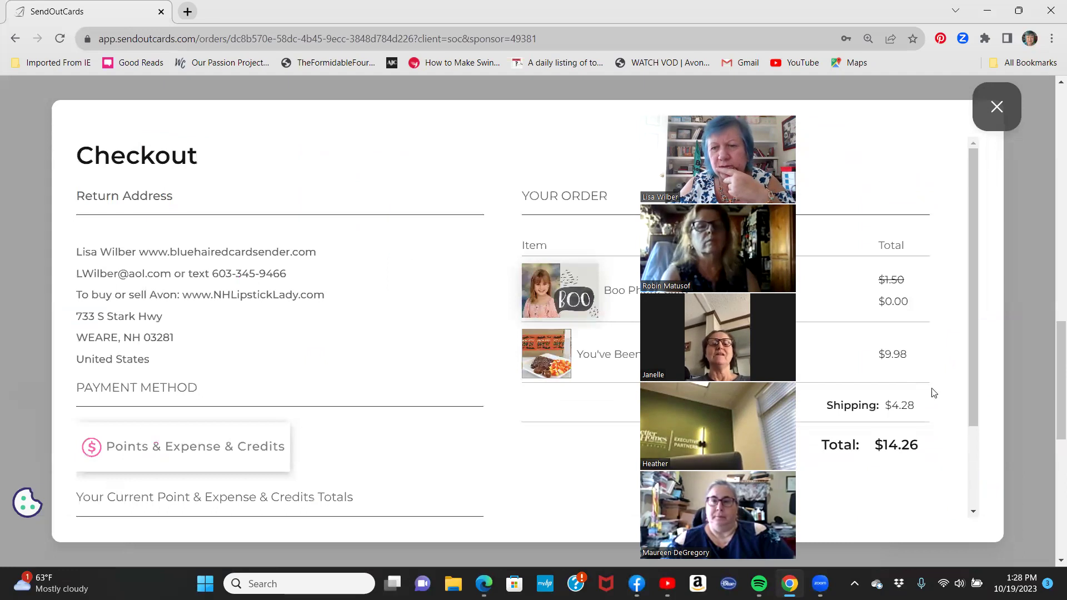
{"action": "scroll", "coordinate": [933, 393], "scroll_direction": "down", "scroll_amount": 2}
{"action": "left_click", "coordinate": [844, 502]}
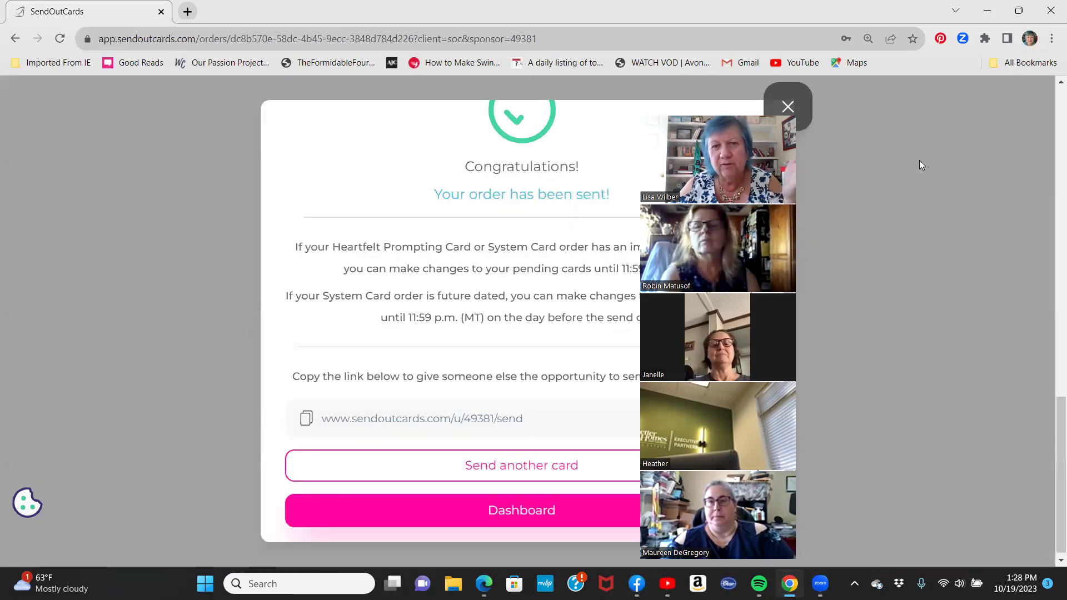
{"action": "left_click", "coordinate": [809, 95]}
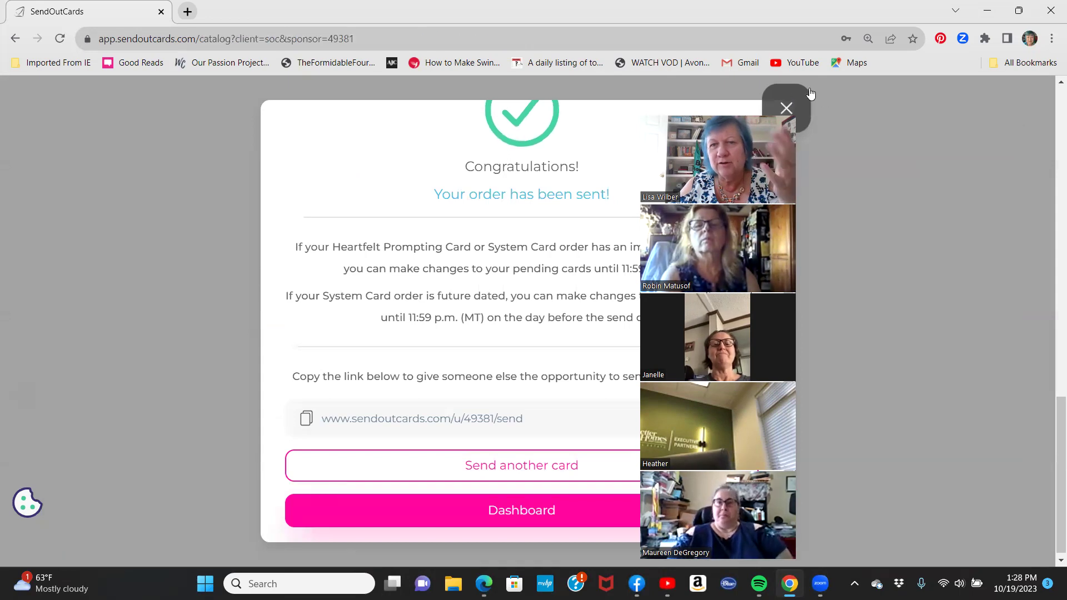